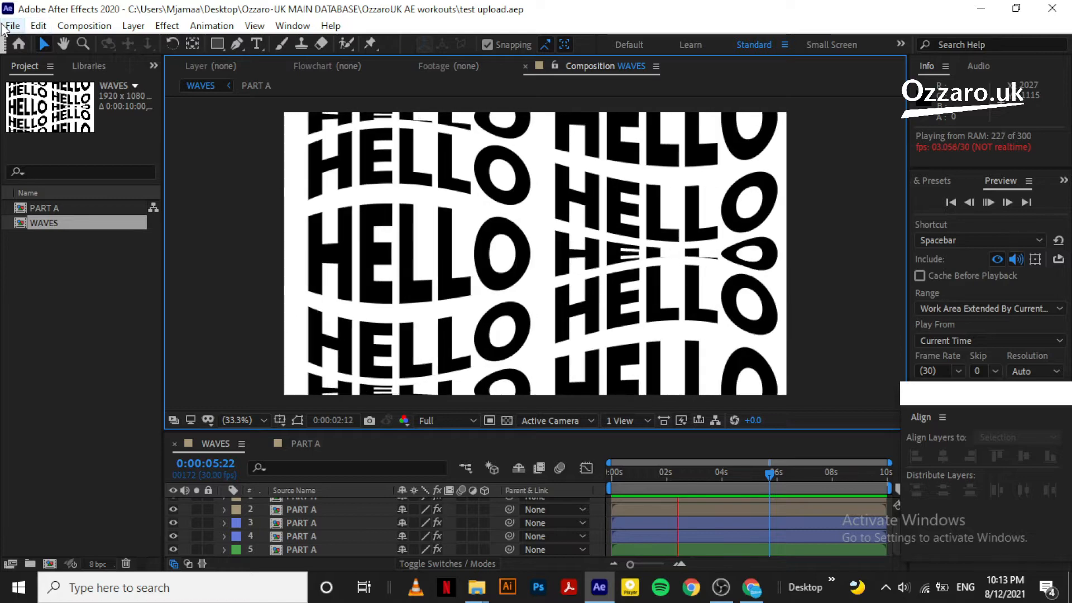
Start a new, empty project from the File menu
click(12, 27)
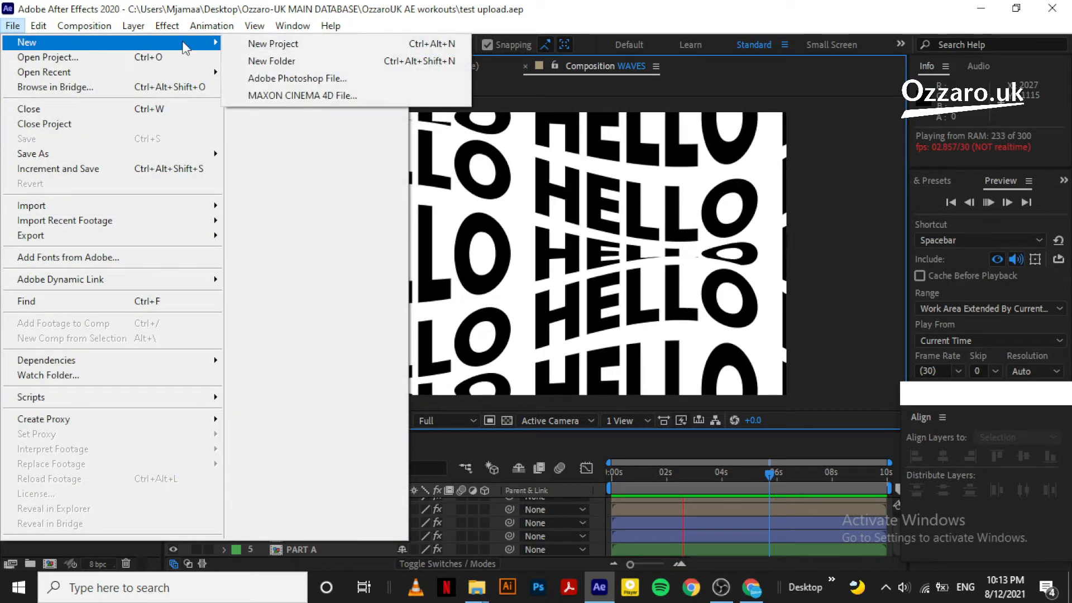
click(325, 45)
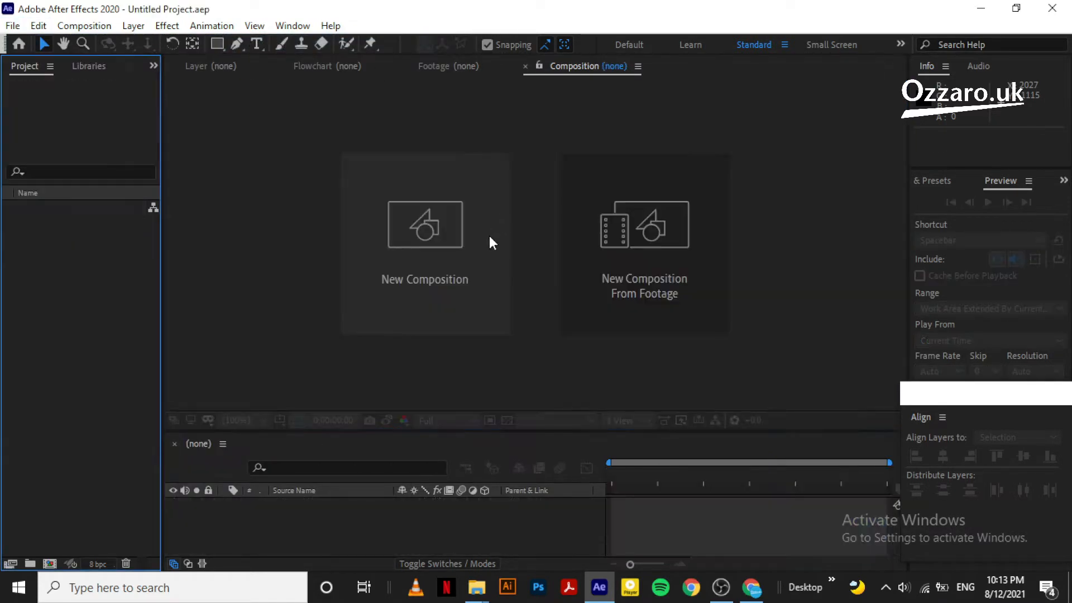
Create a 1920×1080, 30 fps, 10-second composition named FISH
click(413, 285)
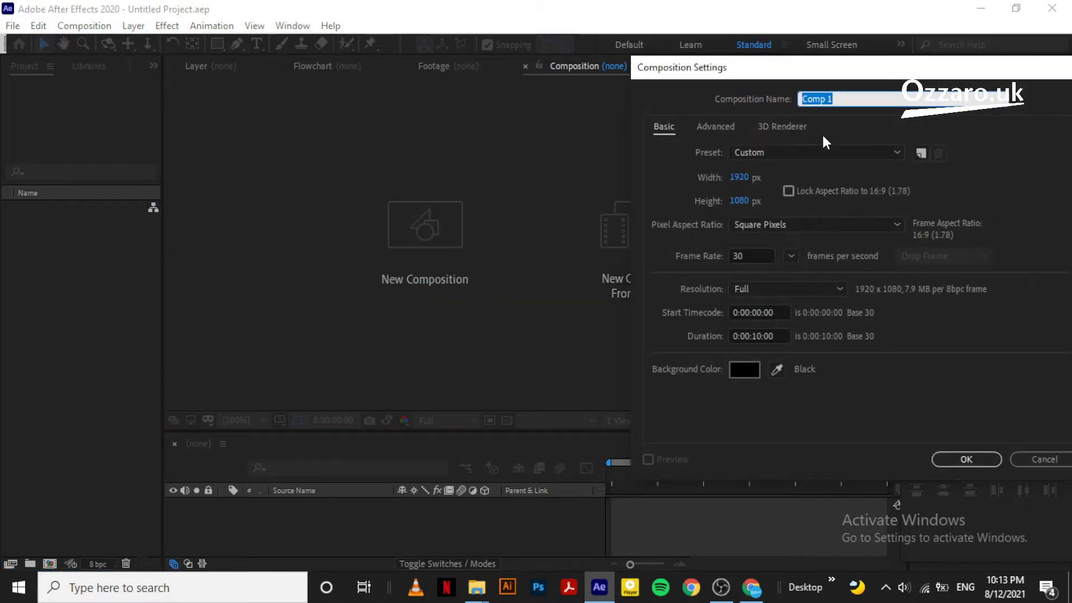
key(BackSpace)
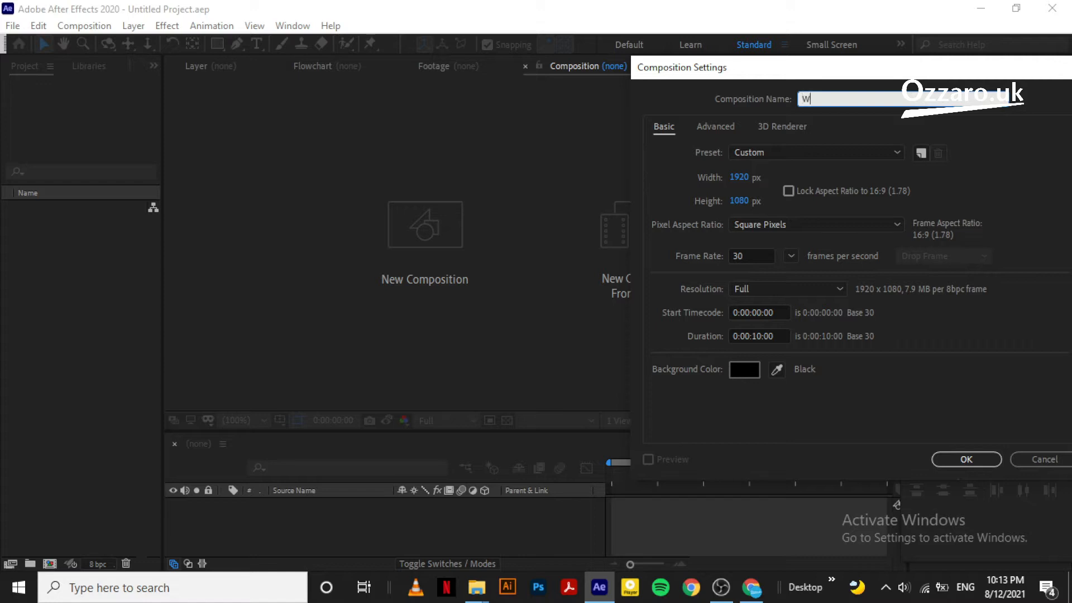
text(WAVES)
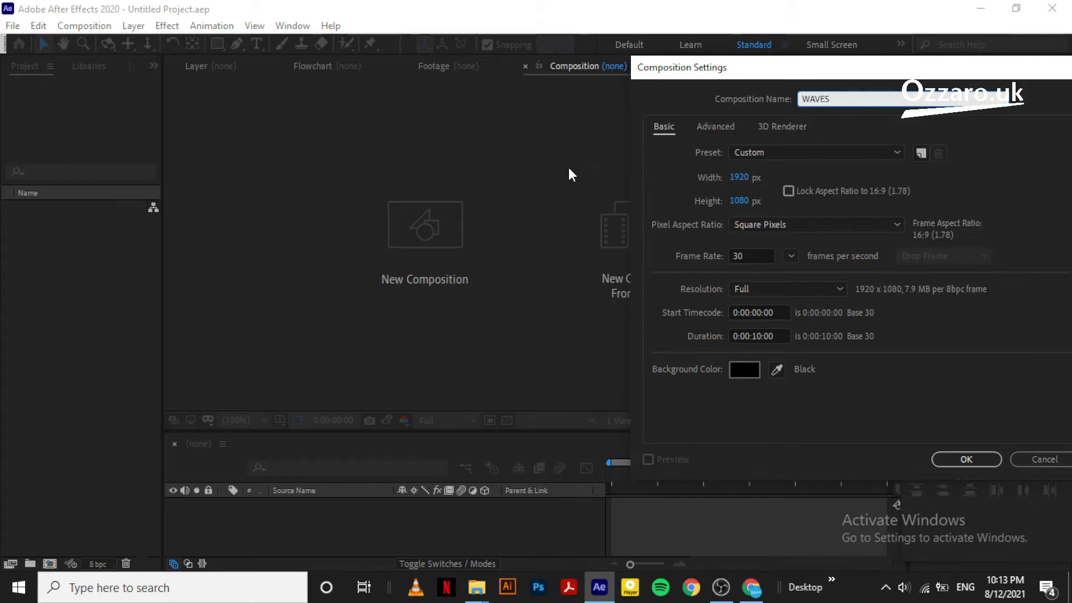
double_click(820, 100)
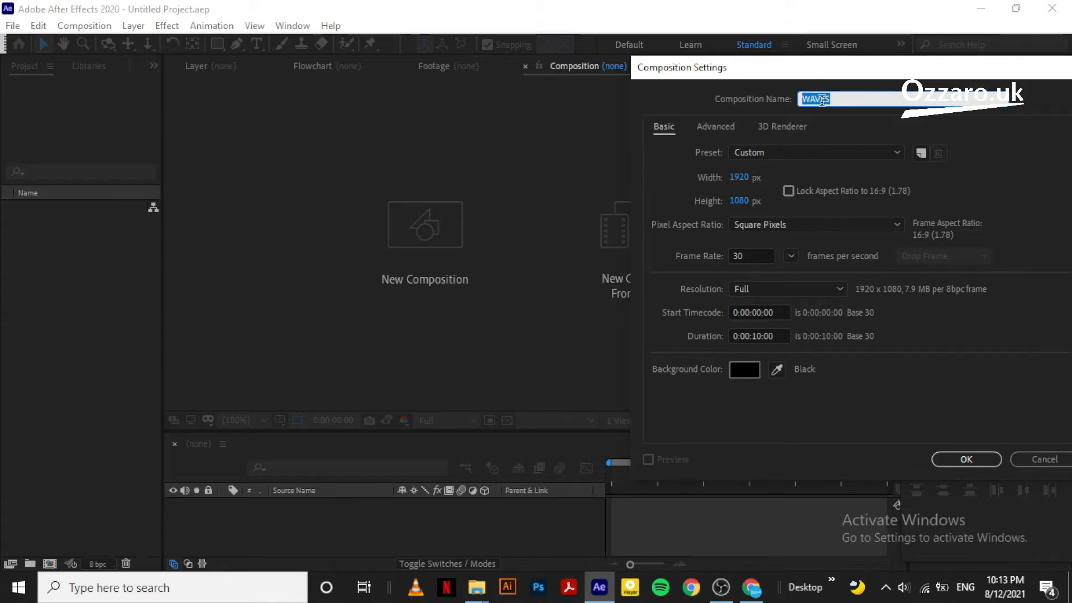
text(FIS)
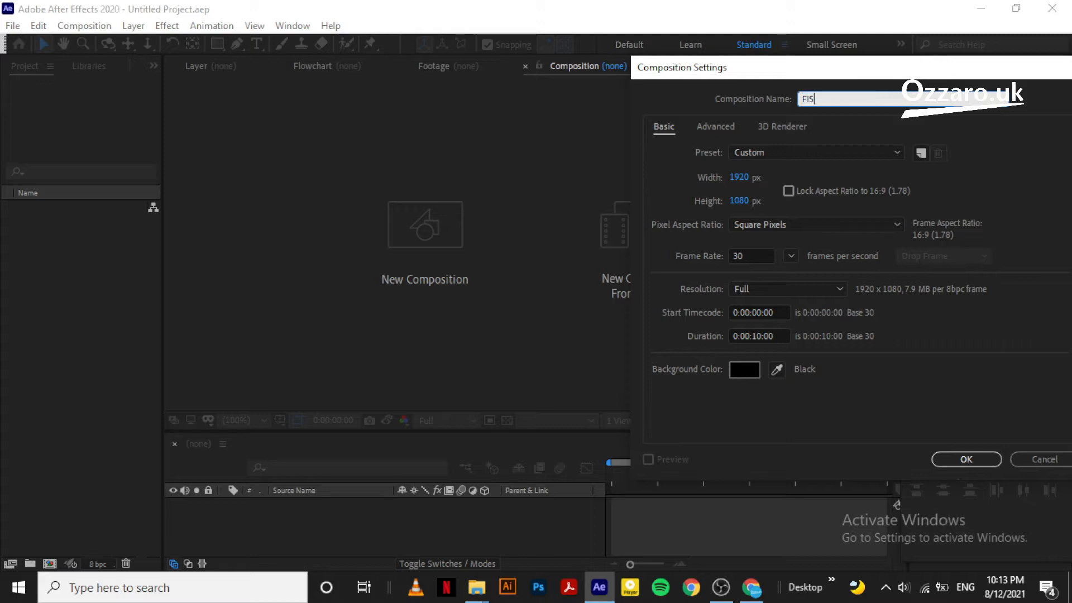
text(H)
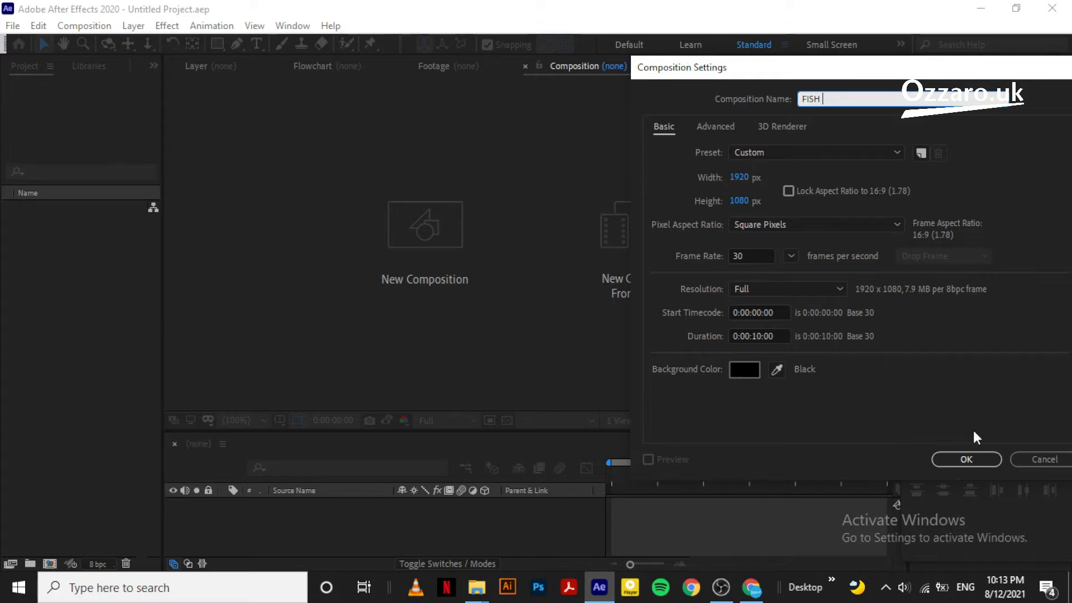
click(966, 460)
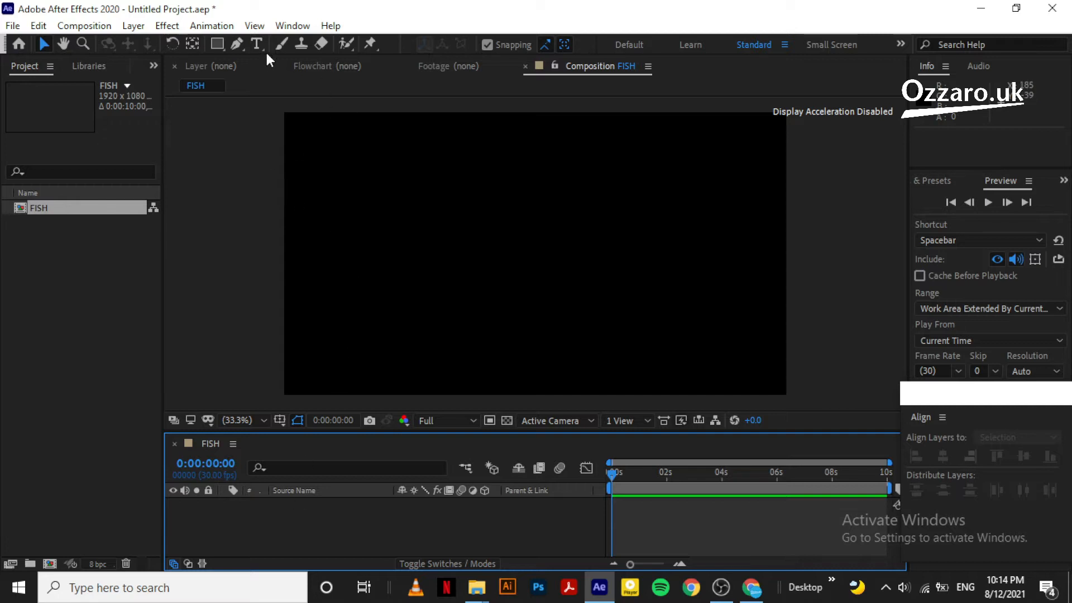
Add a text layer reading 'HELLO HELLO' in the middle of the frame
click(256, 44)
click(443, 245)
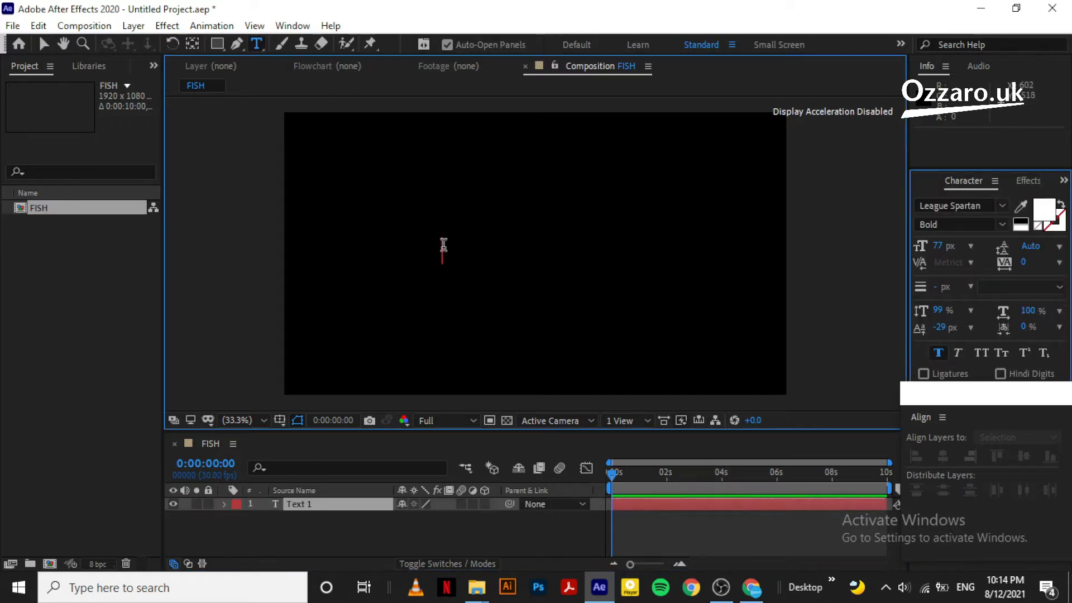
text(HELLO)
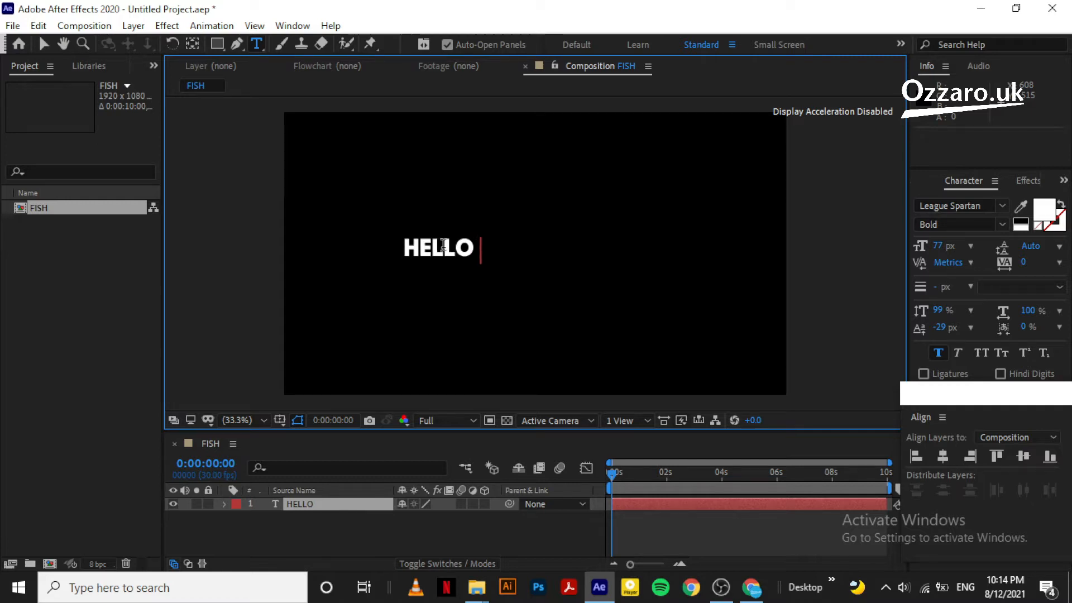
text( HELLO)
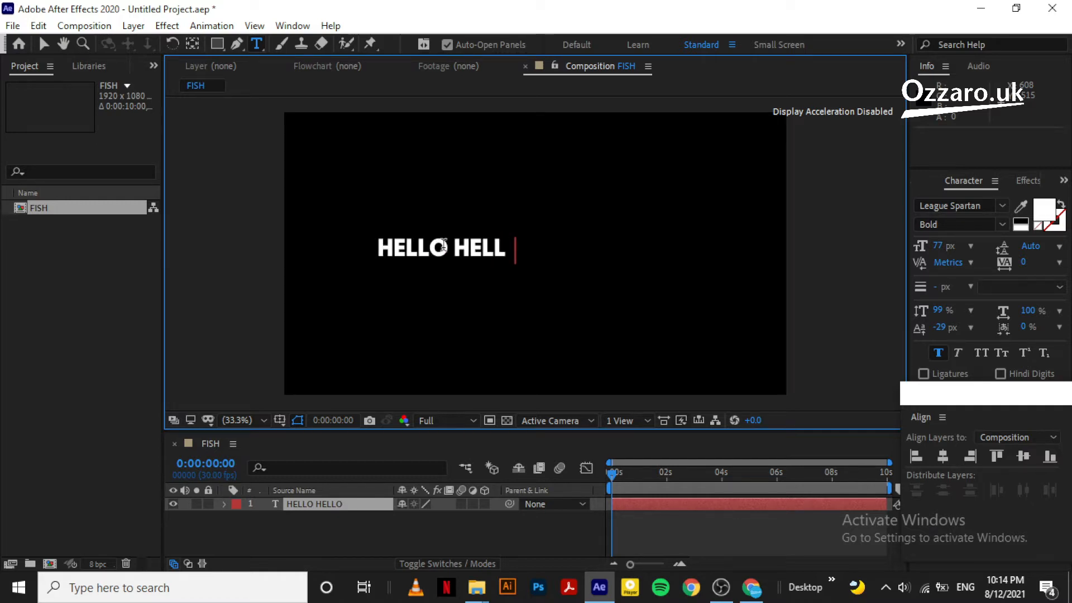
click(311, 522)
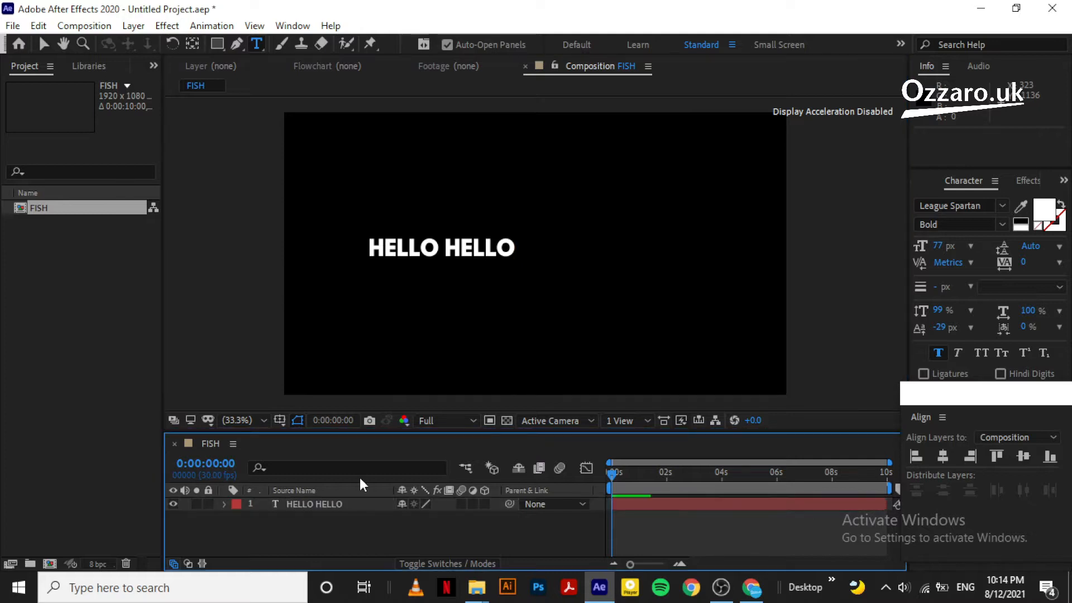
click(327, 502)
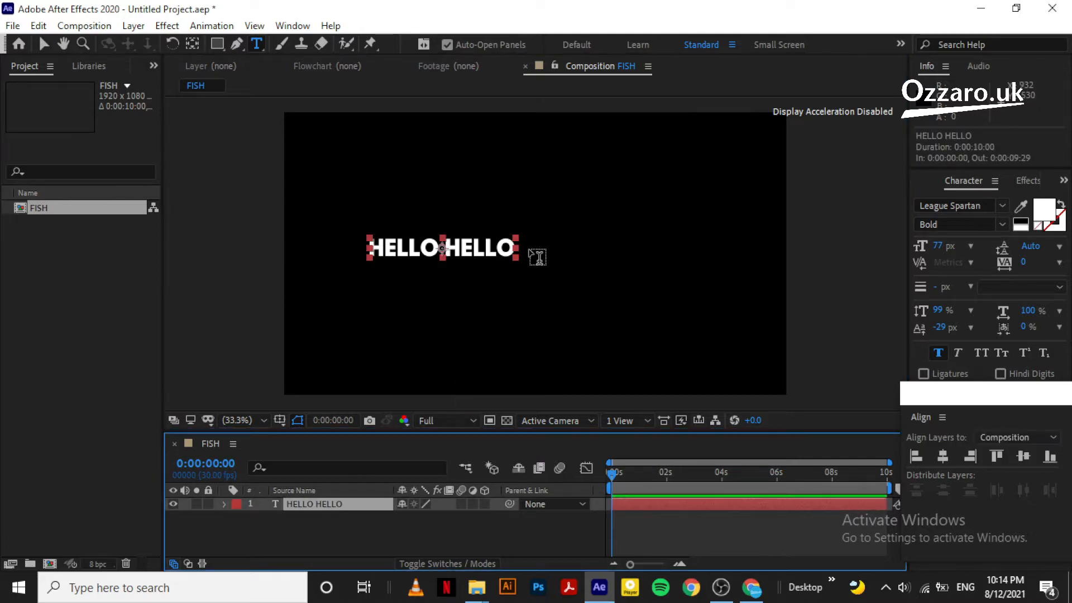
click(43, 45)
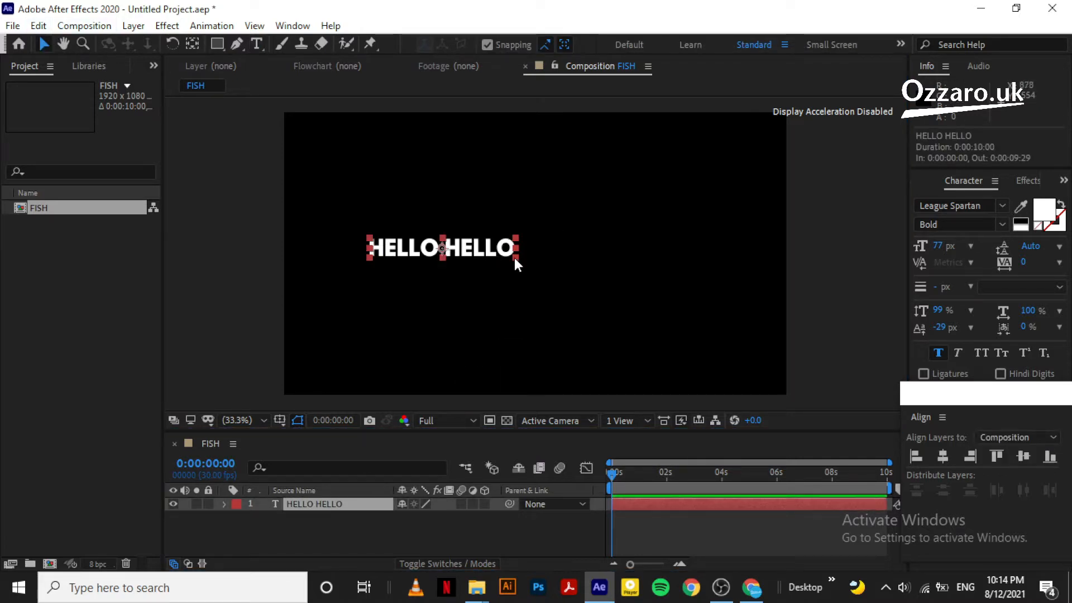
Scale the HELLO HELLO text to about 326% and centre it horizontally and vertically
drag(517, 257, 665, 316)
key(Caps_Lock)
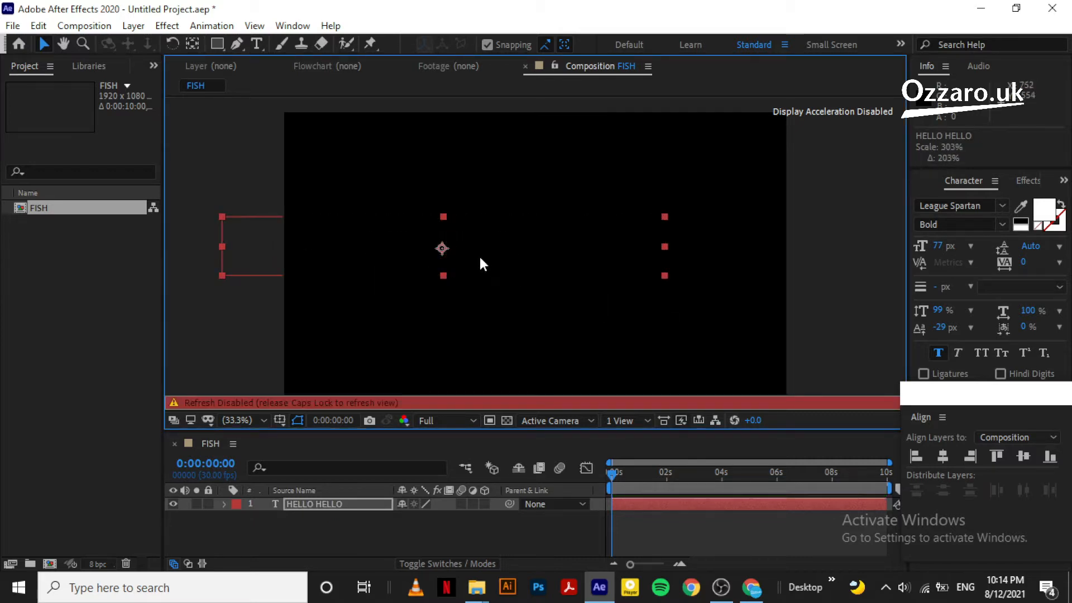
key(Caps_Lock)
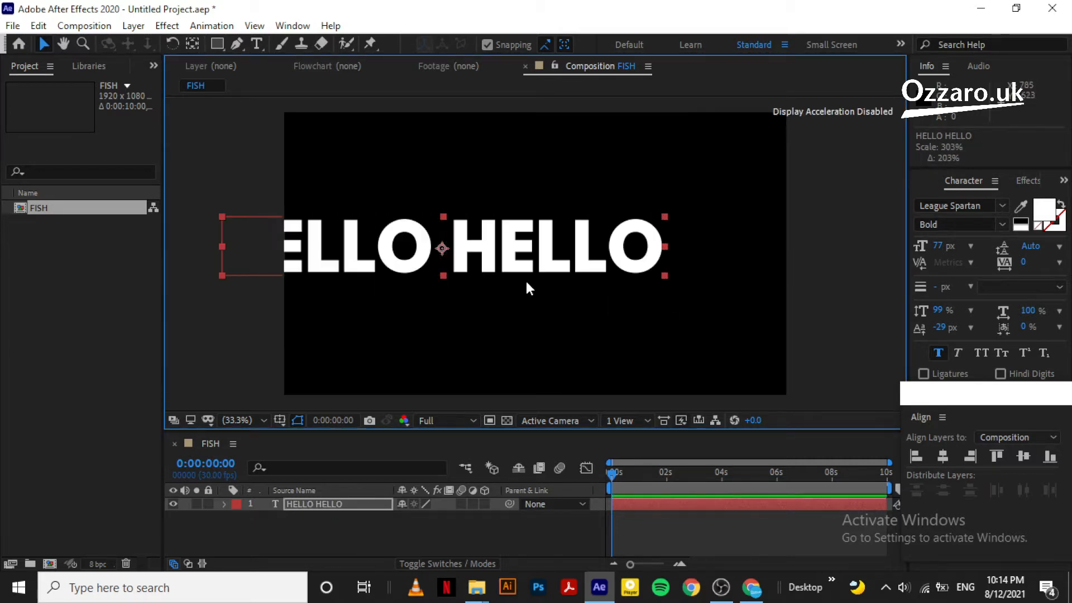
click(942, 456)
click(1023, 456)
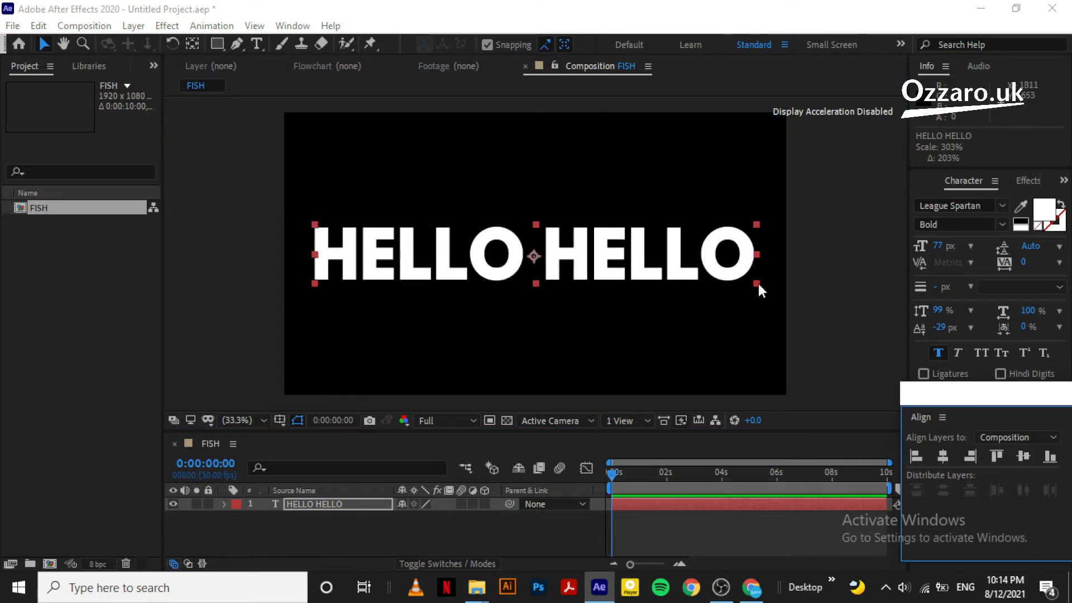
drag(759, 287, 775, 293)
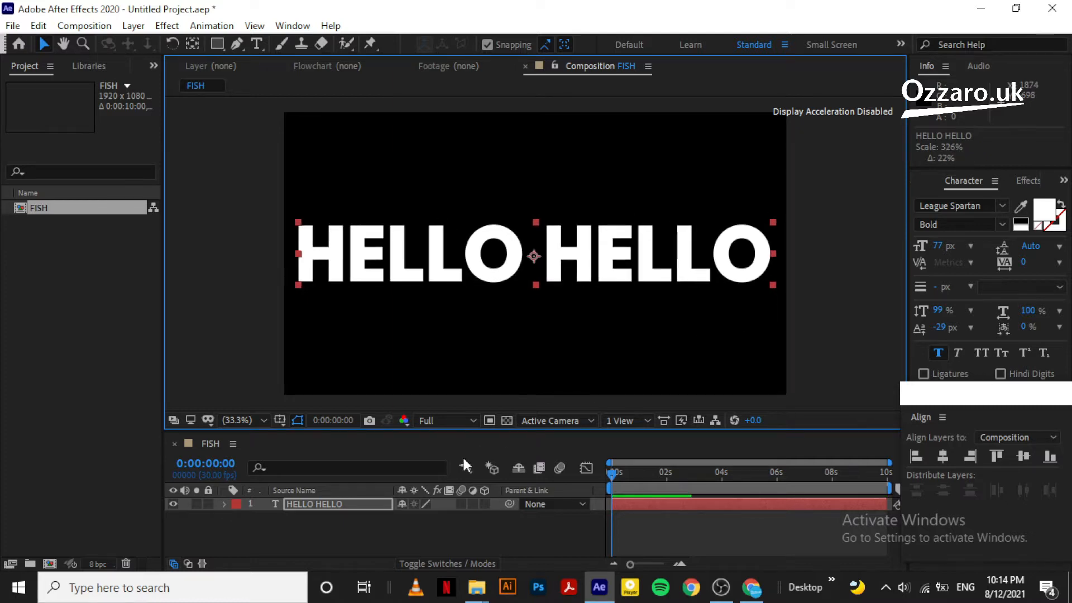
Recentre the text horizontally and move its anchor point to the text's centre
click(351, 521)
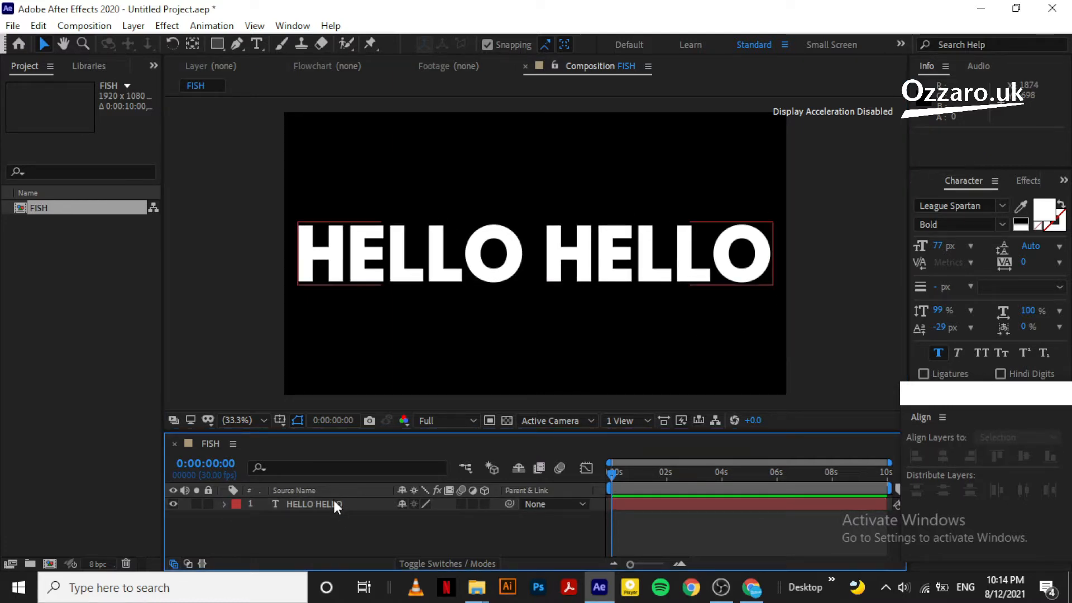
click(334, 503)
click(949, 460)
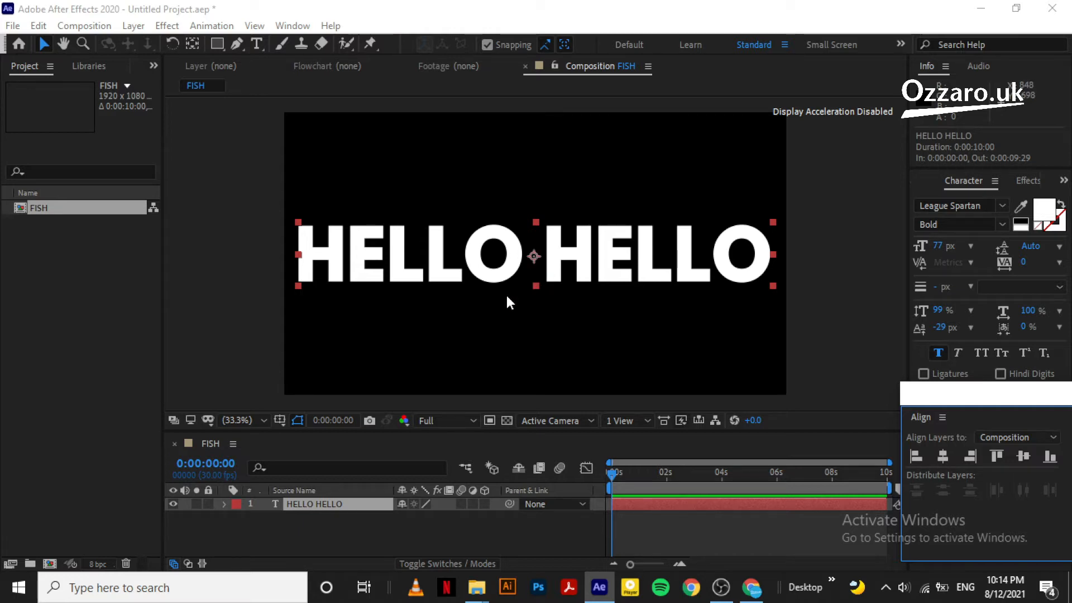
key(ctrl+alt+Home)
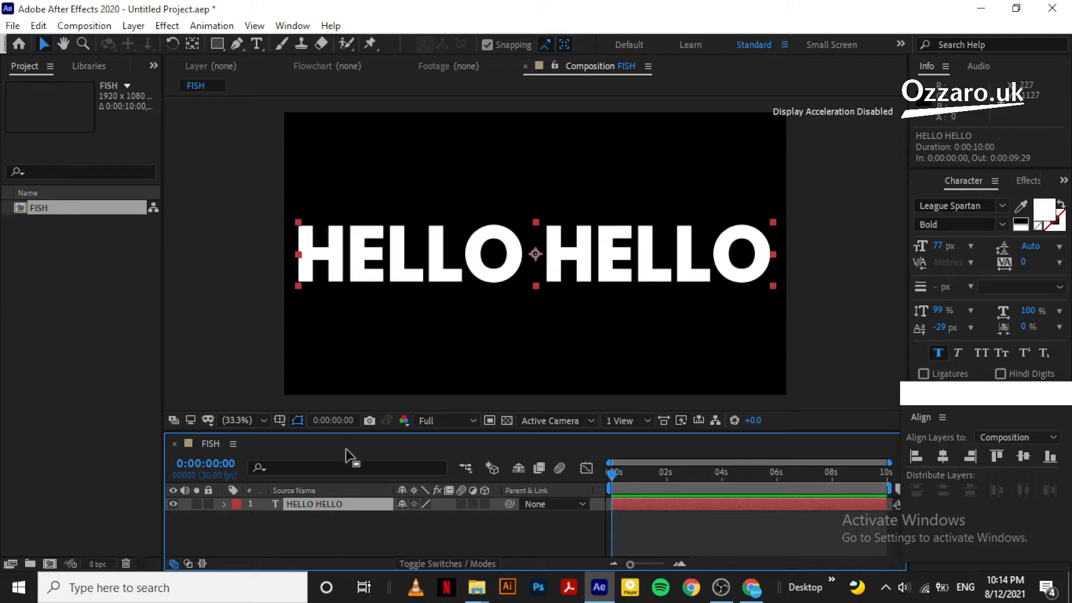
click(327, 534)
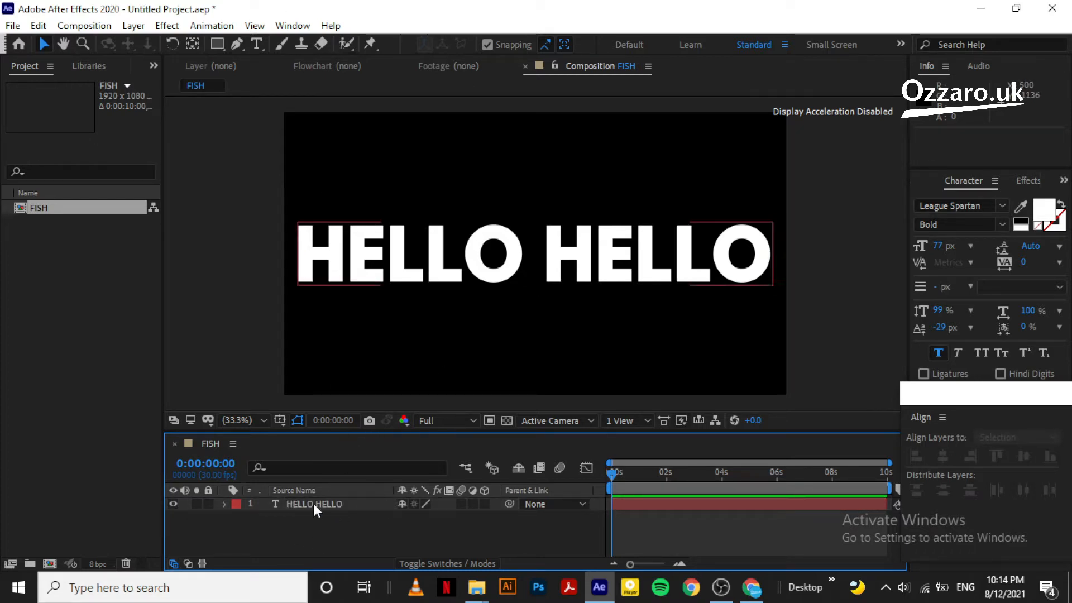
click(298, 505)
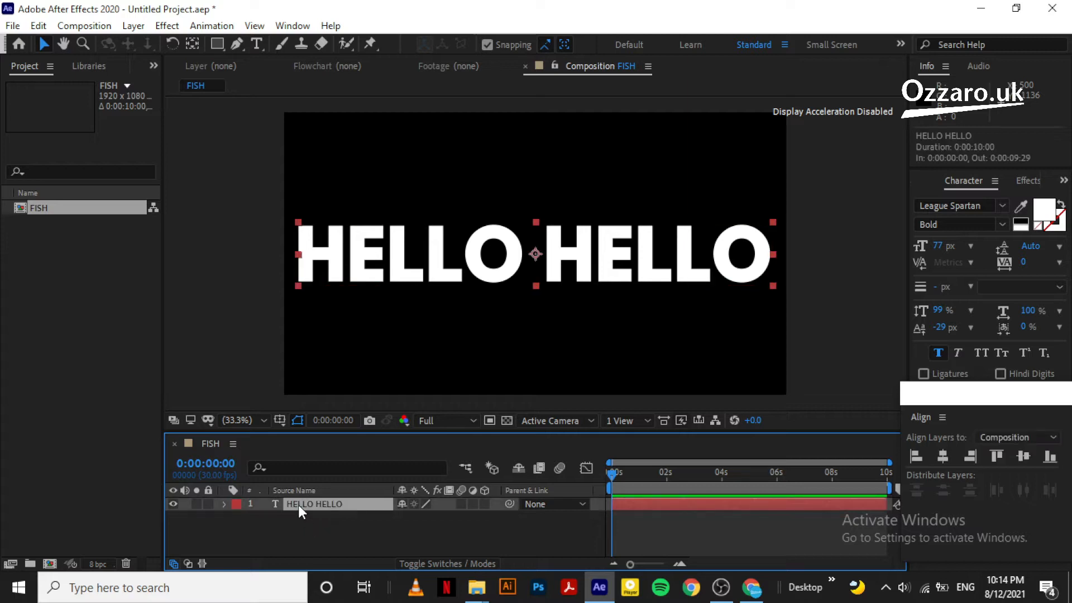
Pre-compose the HELLO HELLO layer into a new composition named PART A
right_click(298, 506)
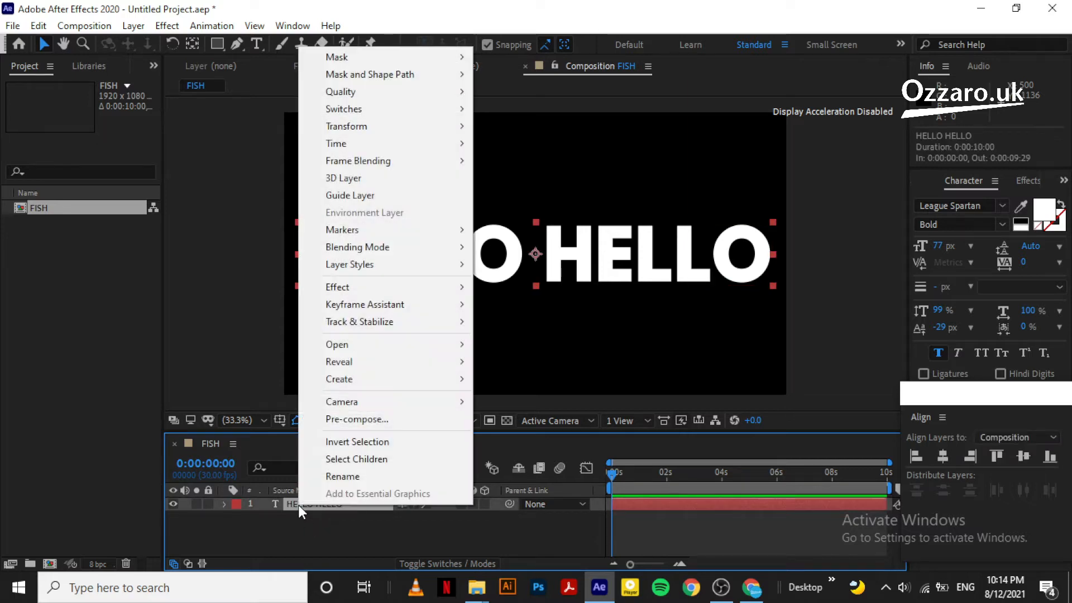
click(373, 418)
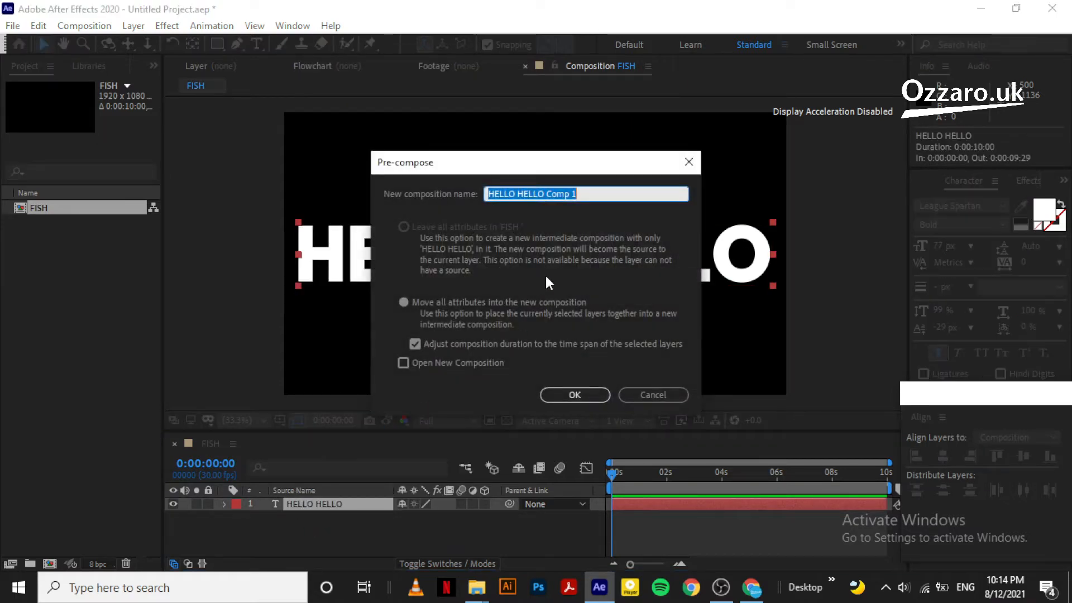
text(PART A)
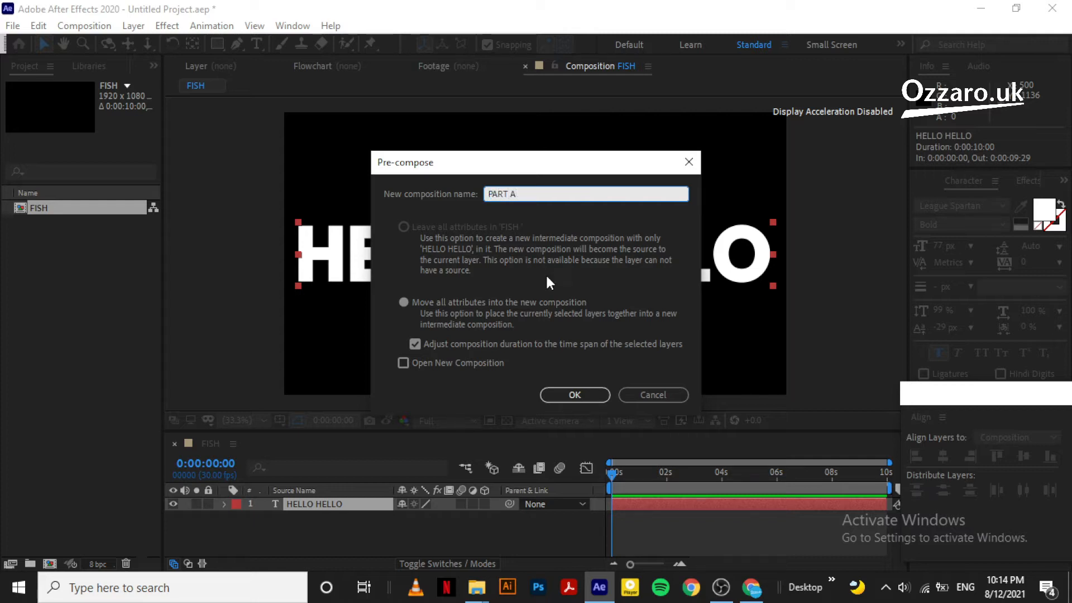
click(547, 391)
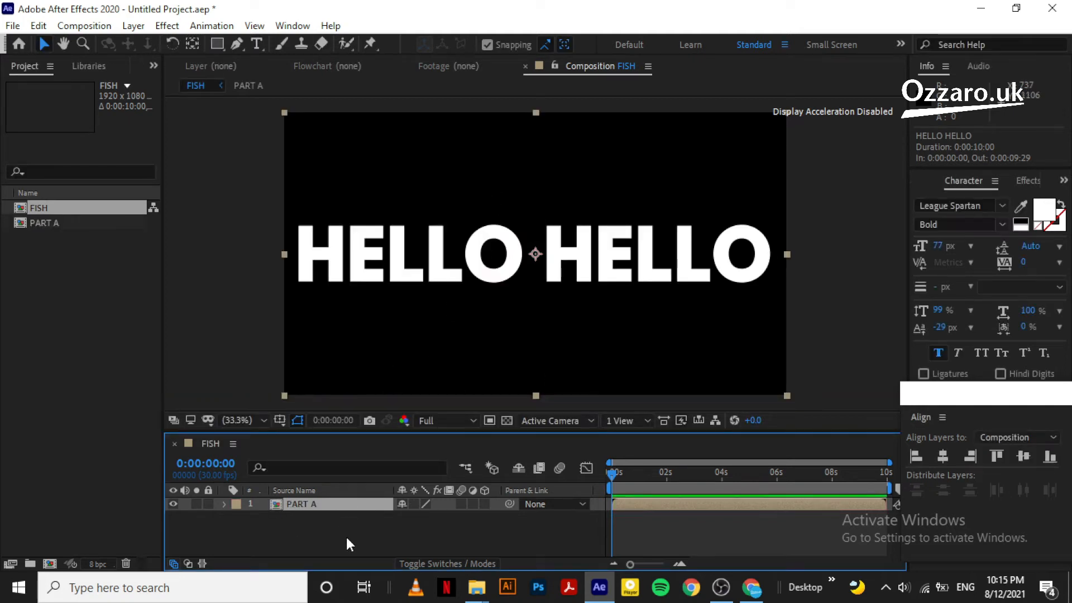
Open the PART A precomp and bring up its Composition Settings with Ctrl+K
double_click(314, 505)
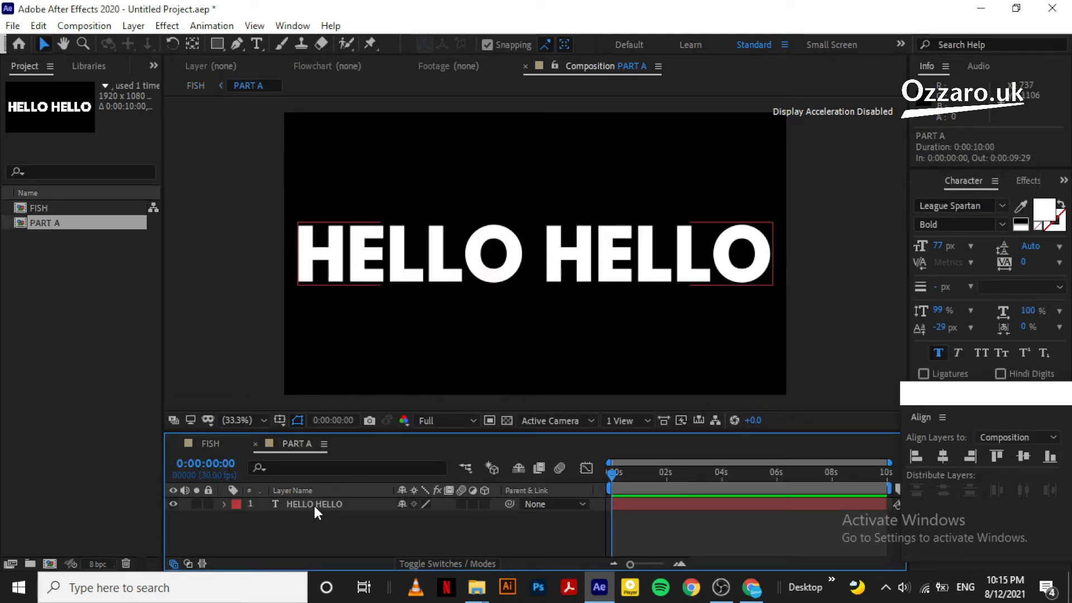
key(F2)
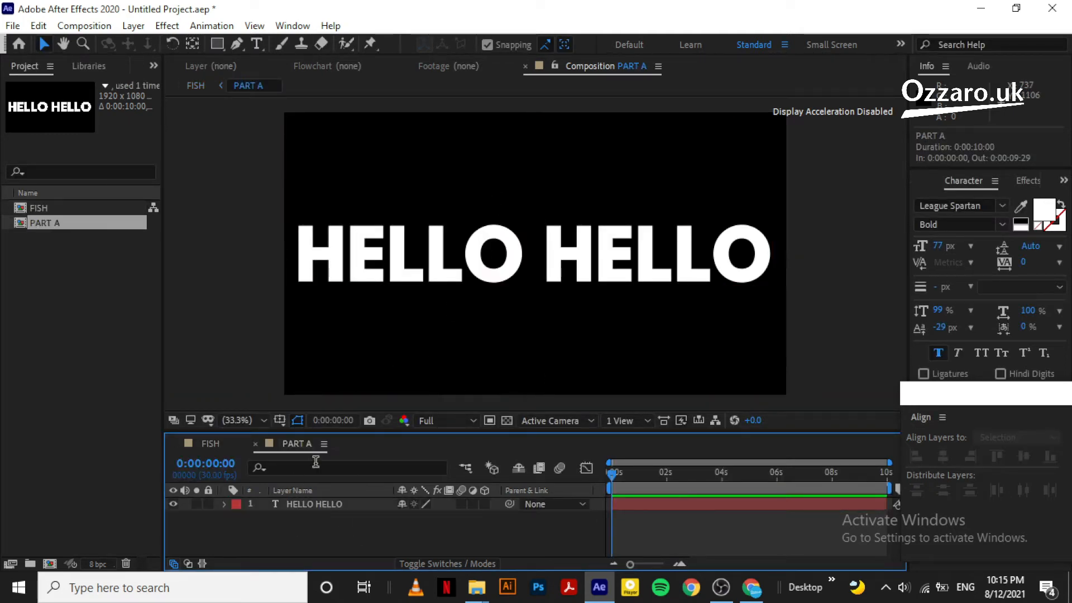
click(308, 504)
click(315, 504)
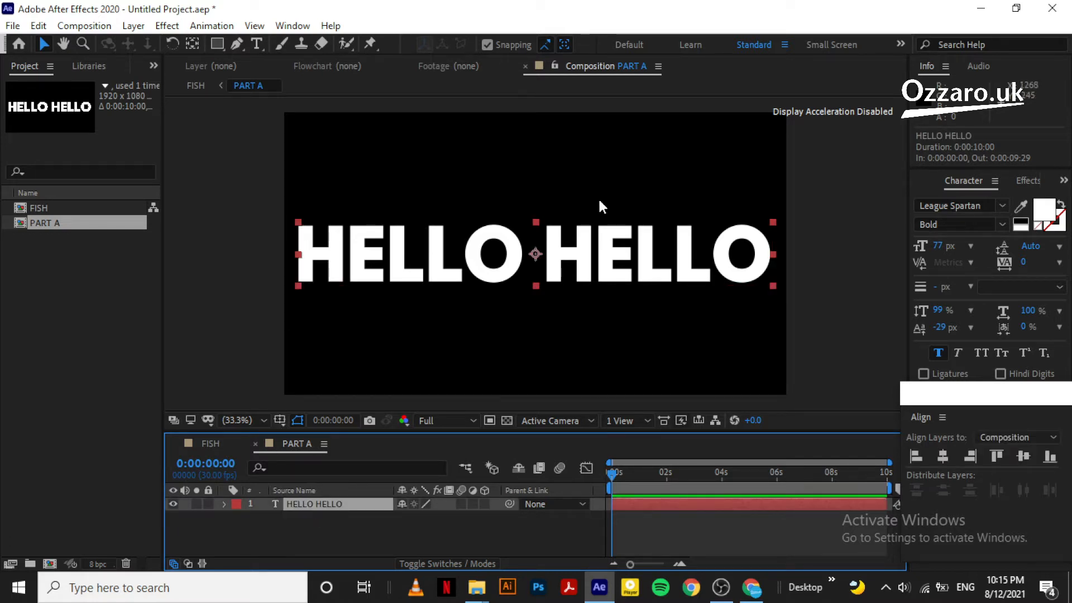
click(316, 535)
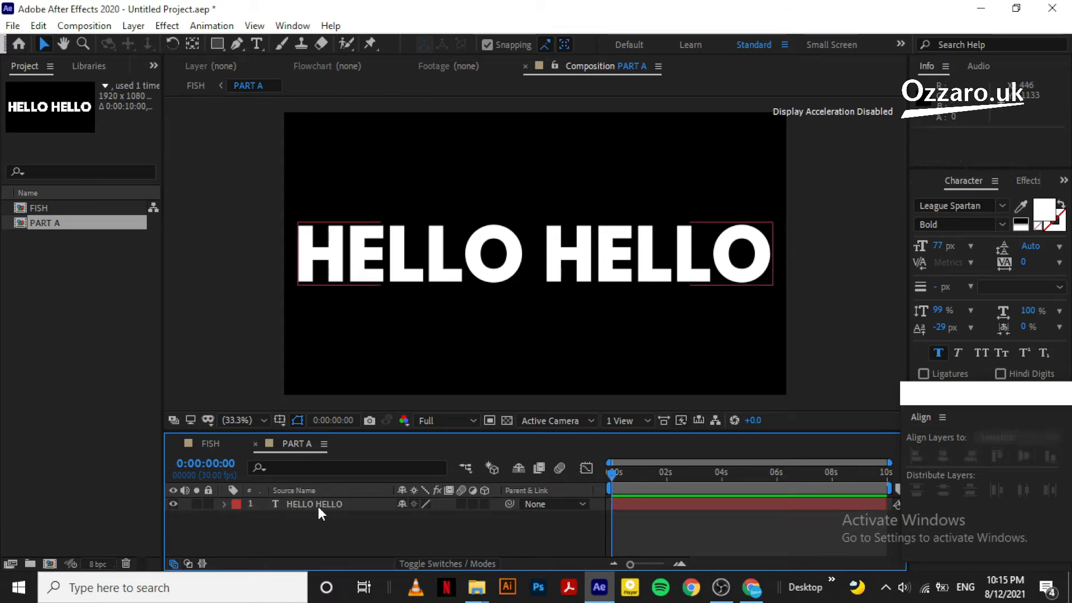
click(320, 504)
click(317, 527)
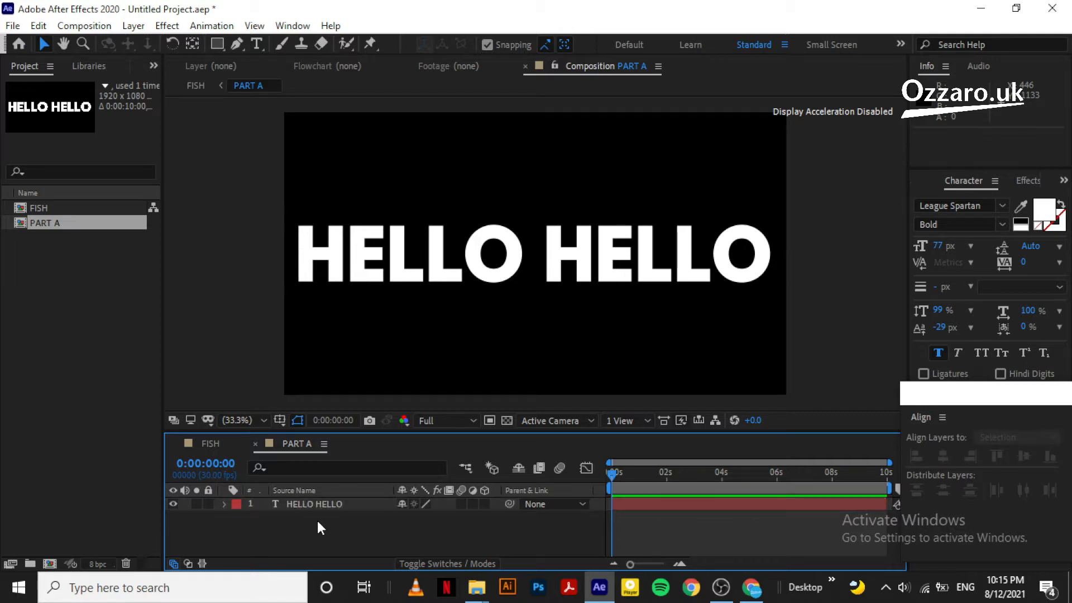
key(ctrl+k)
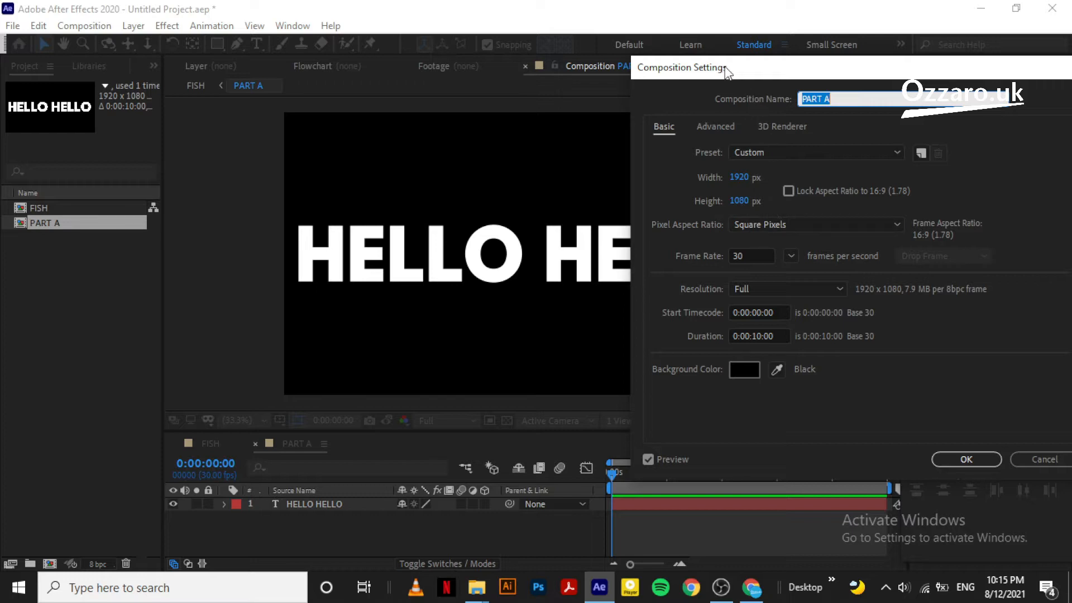
Reduce PART A's height from 1080 to 270 px, keeping the 1920 px width
drag(725, 66, 758, 75)
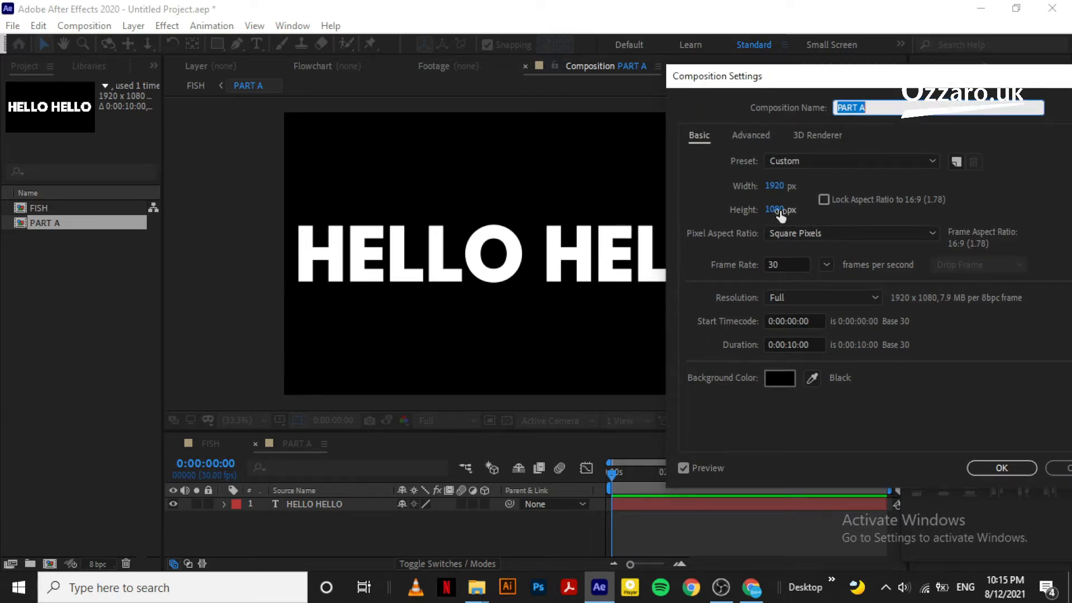
drag(775, 210, 232, 227)
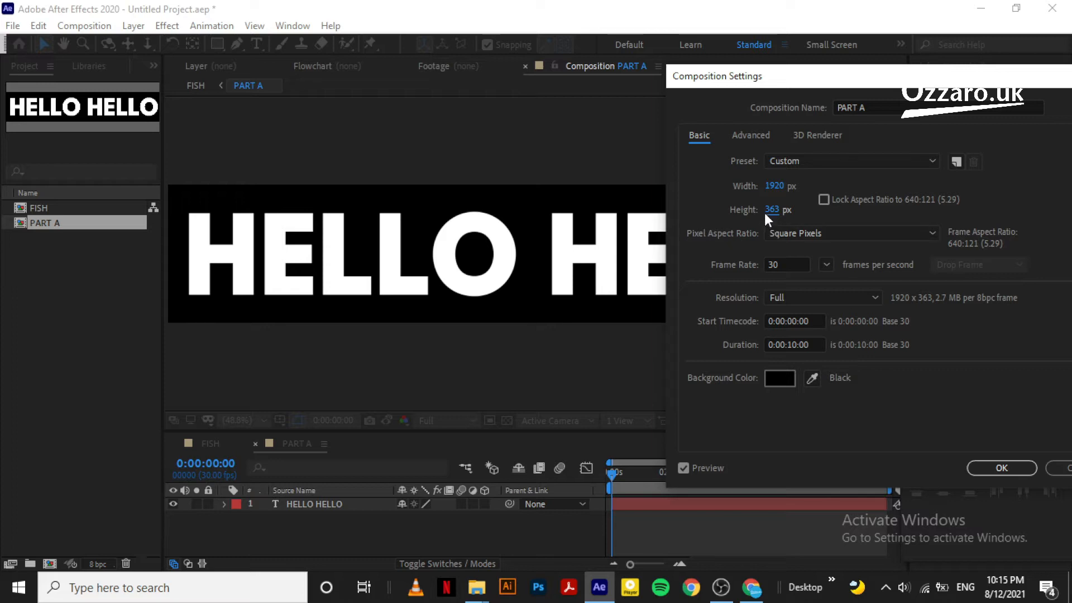
drag(773, 215, 701, 216)
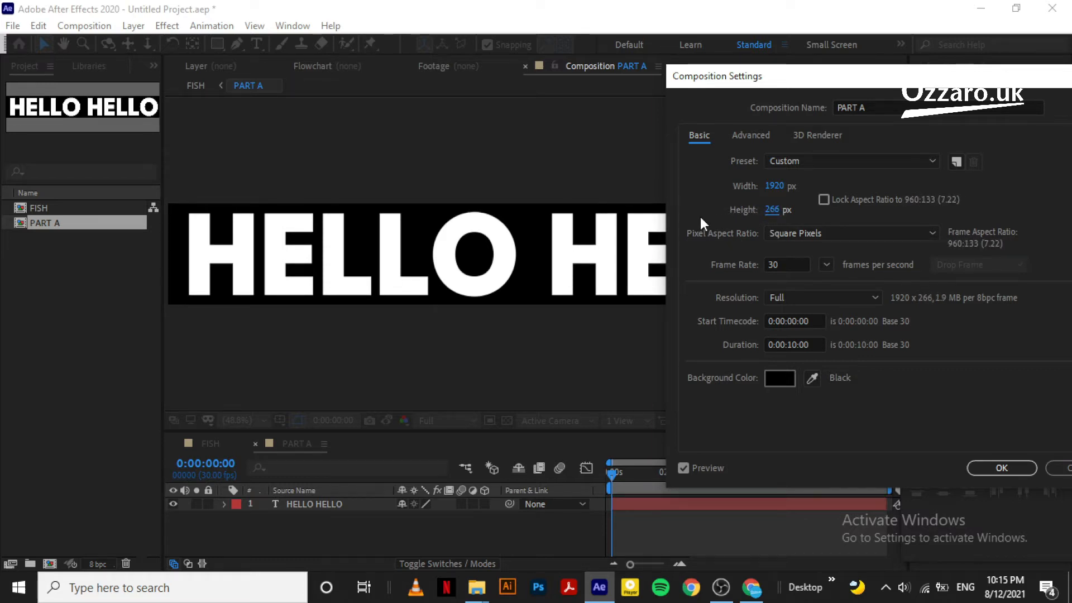
drag(772, 208, 778, 212)
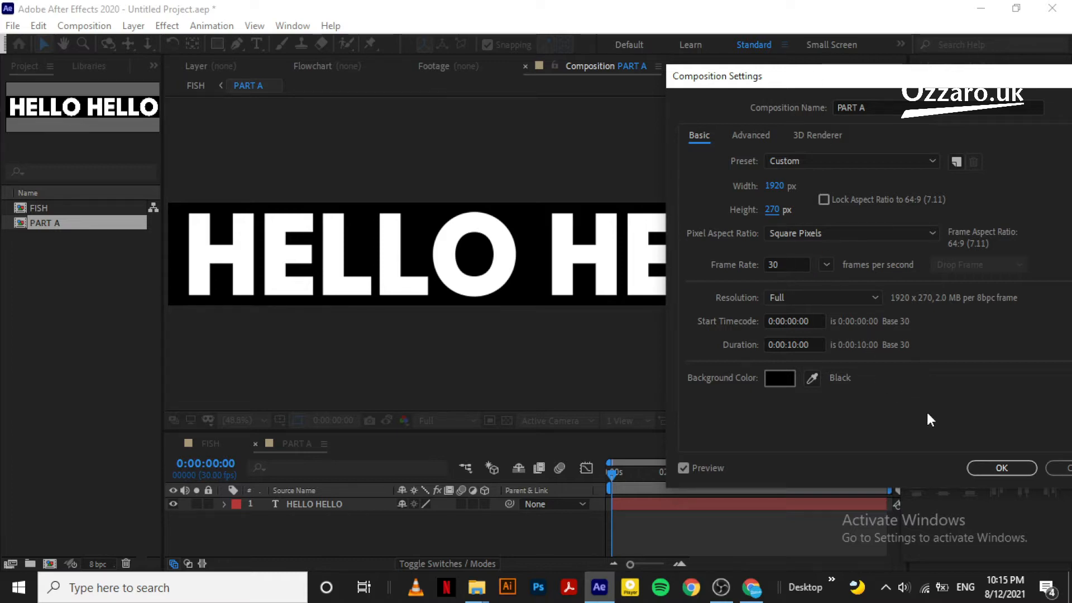
click(985, 466)
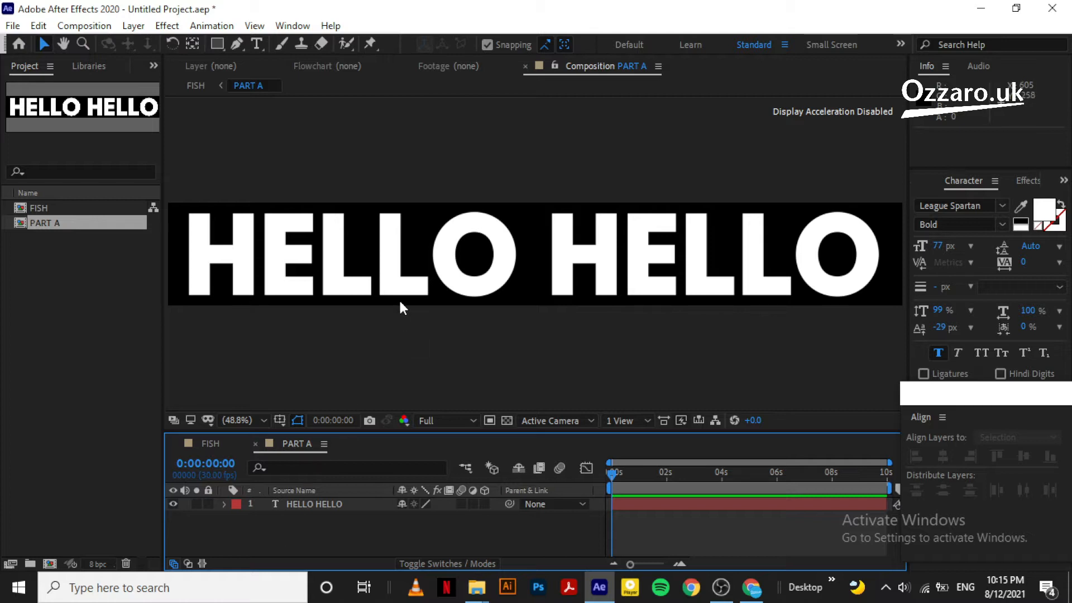
Append extra HELLO copies to the text line and delete the trailing space
click(484, 250)
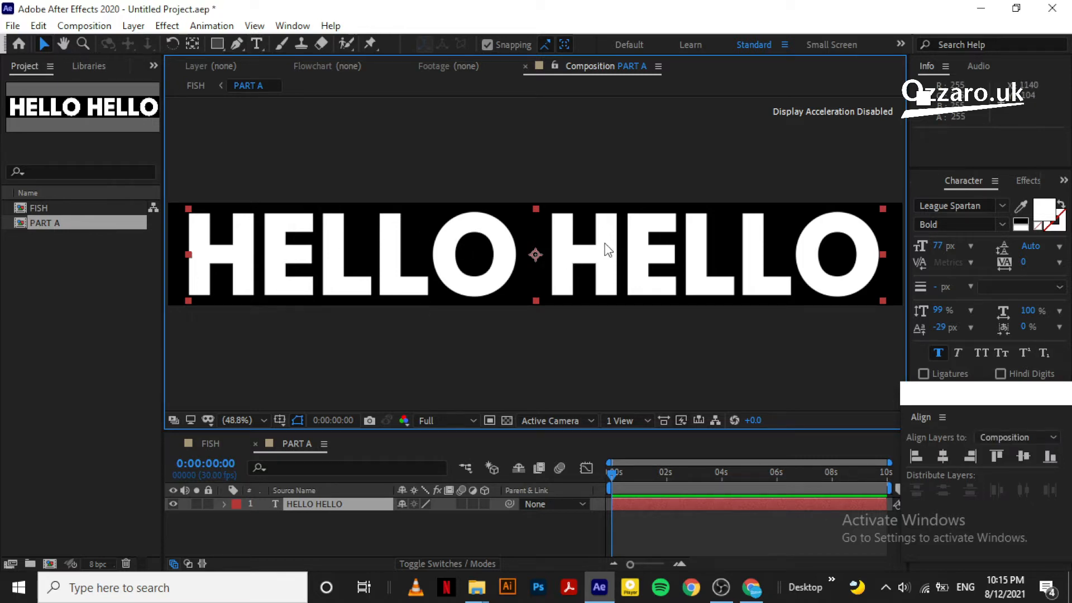
double_click(568, 260)
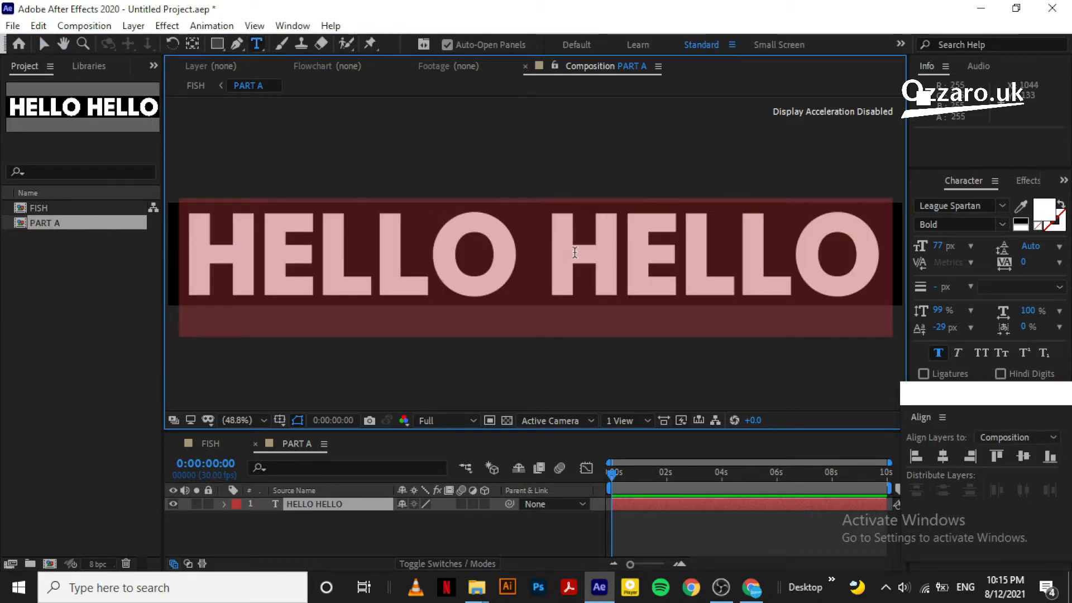
click(627, 254)
drag(882, 254, 215, 248)
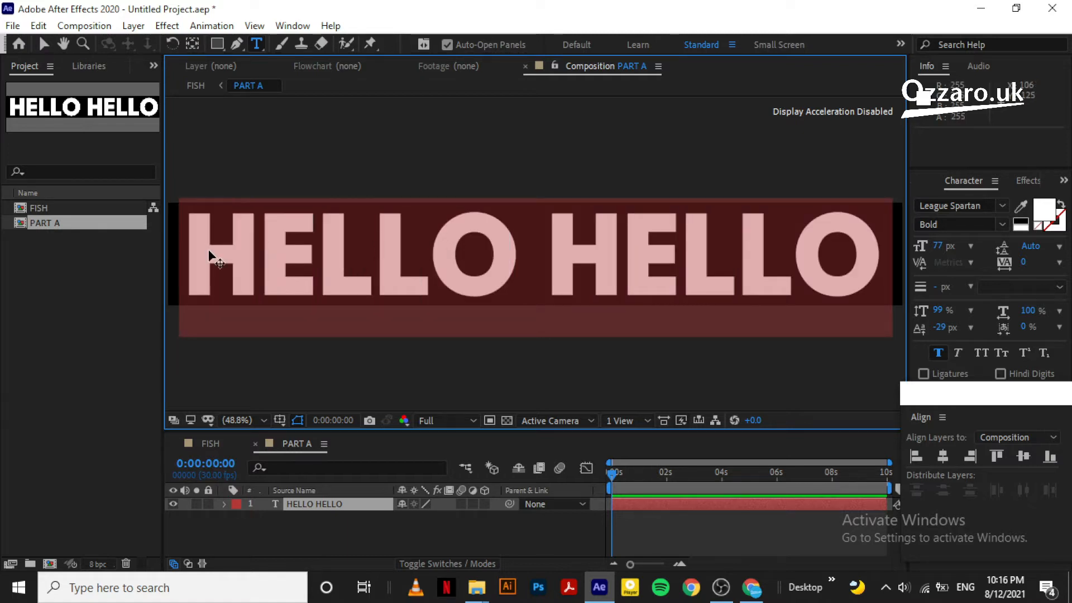
click(878, 252)
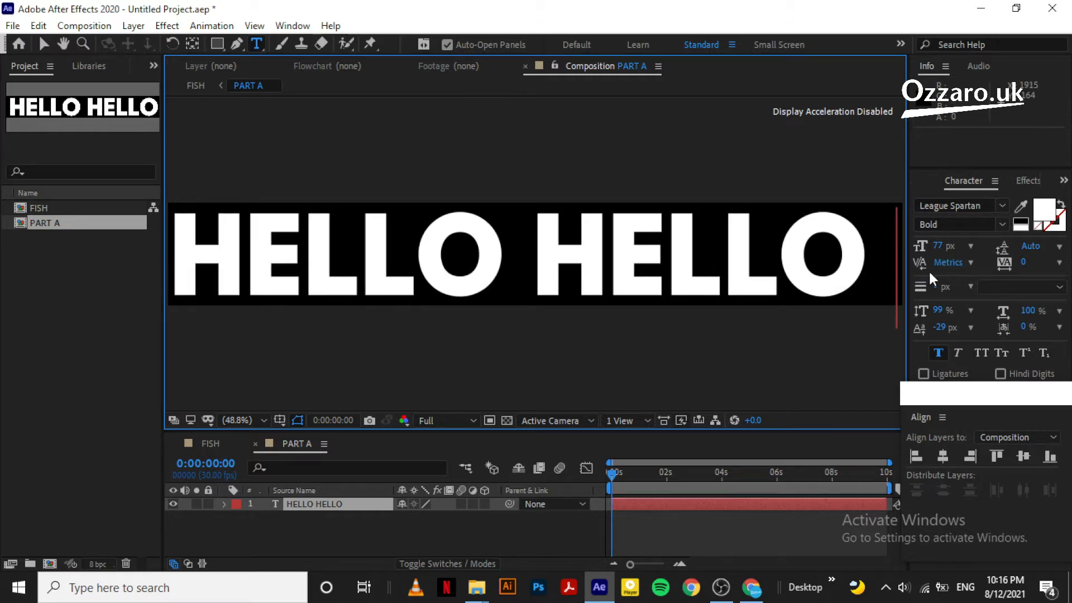
key(BackSpace)
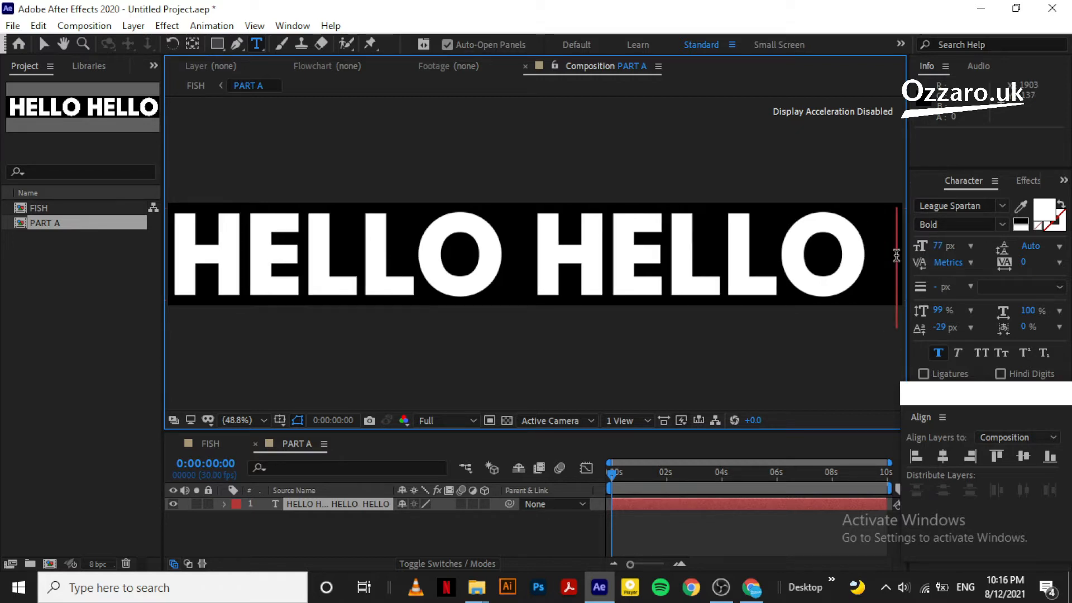
key(BackSpace)
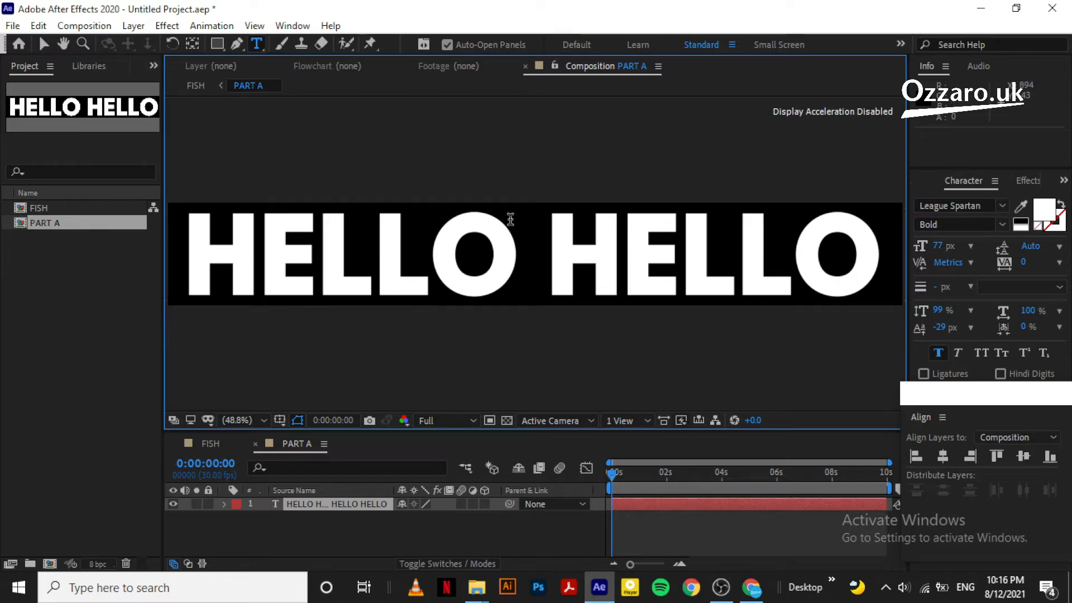
click(331, 522)
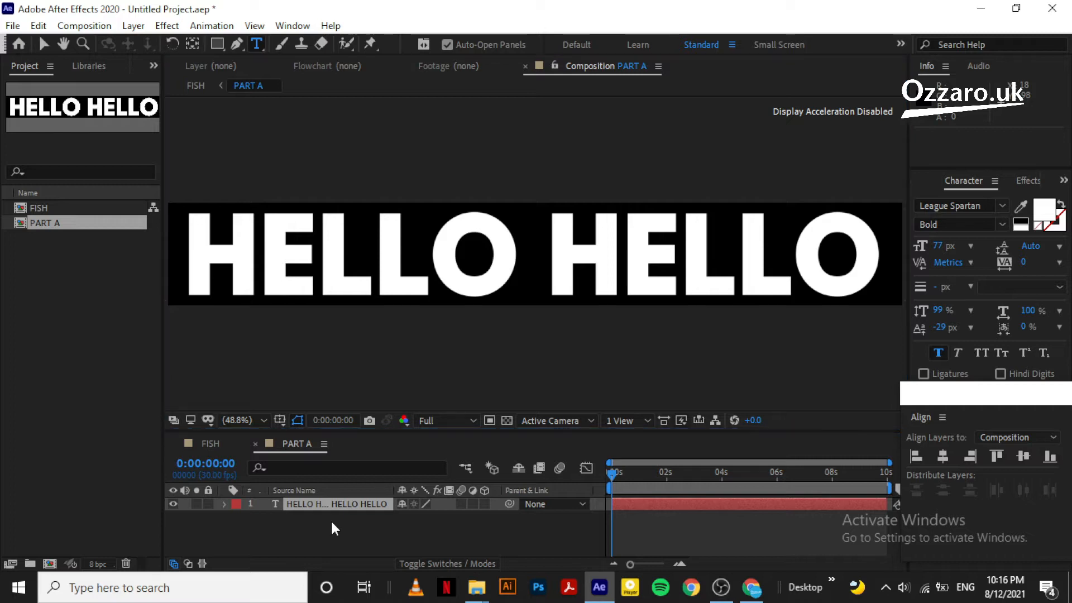
Select the text layer and reveal its Position property
click(334, 509)
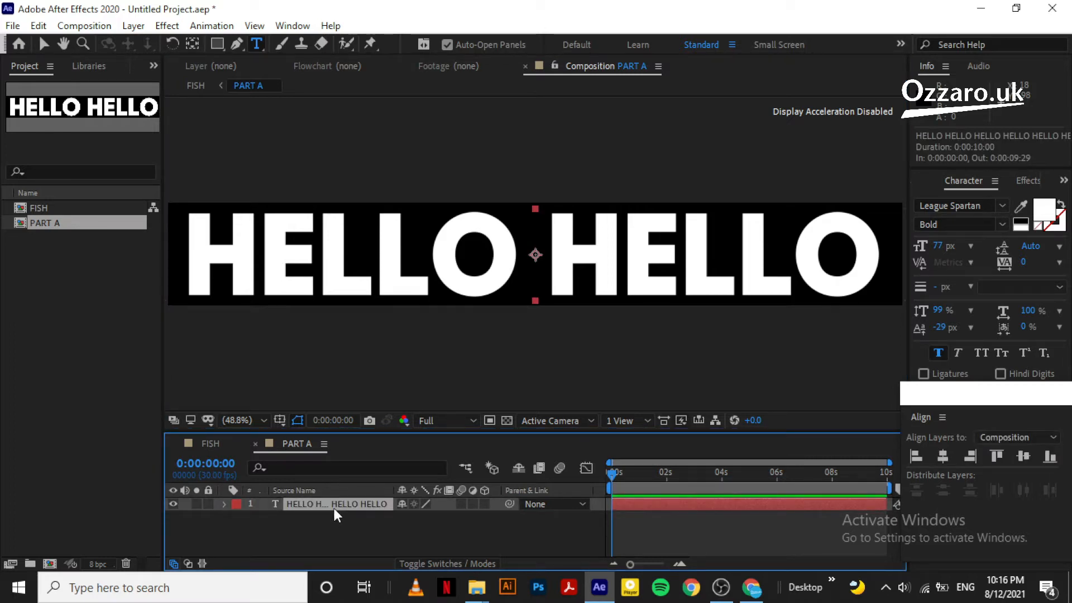
click(246, 524)
click(330, 503)
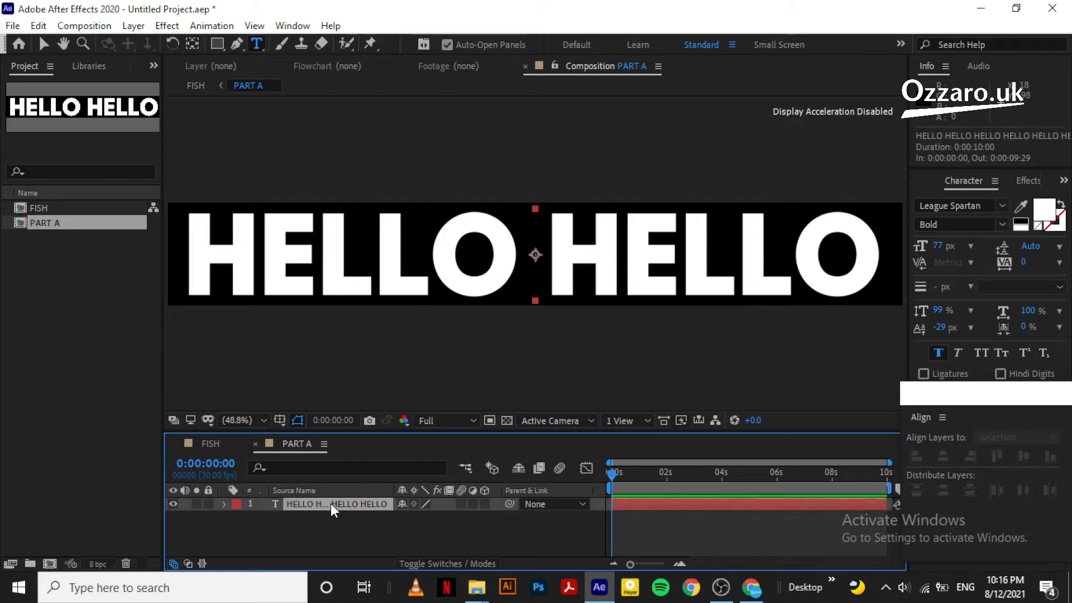
key(p)
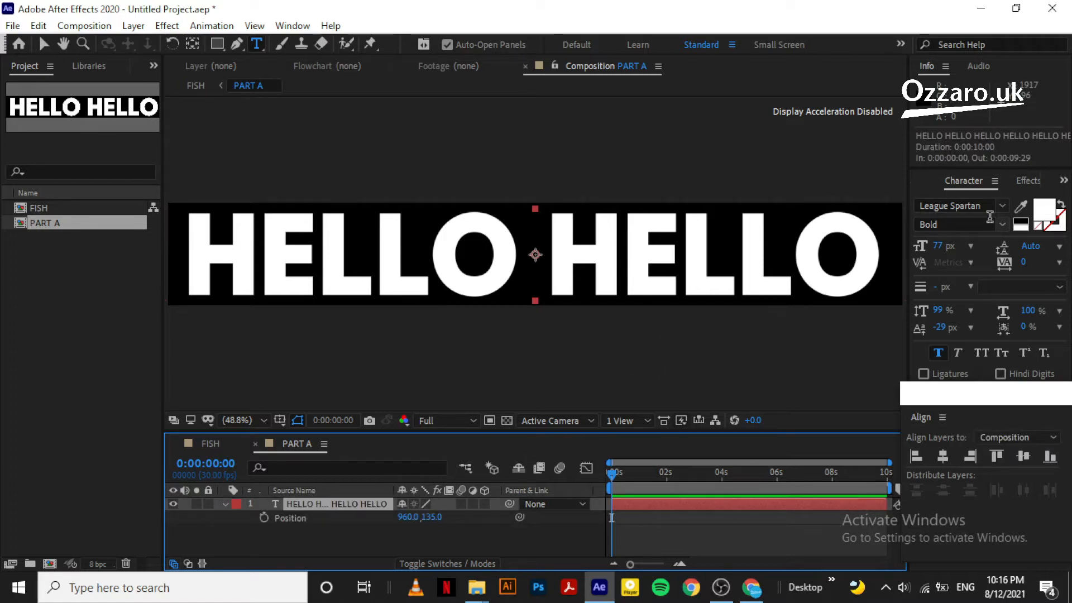
click(1031, 184)
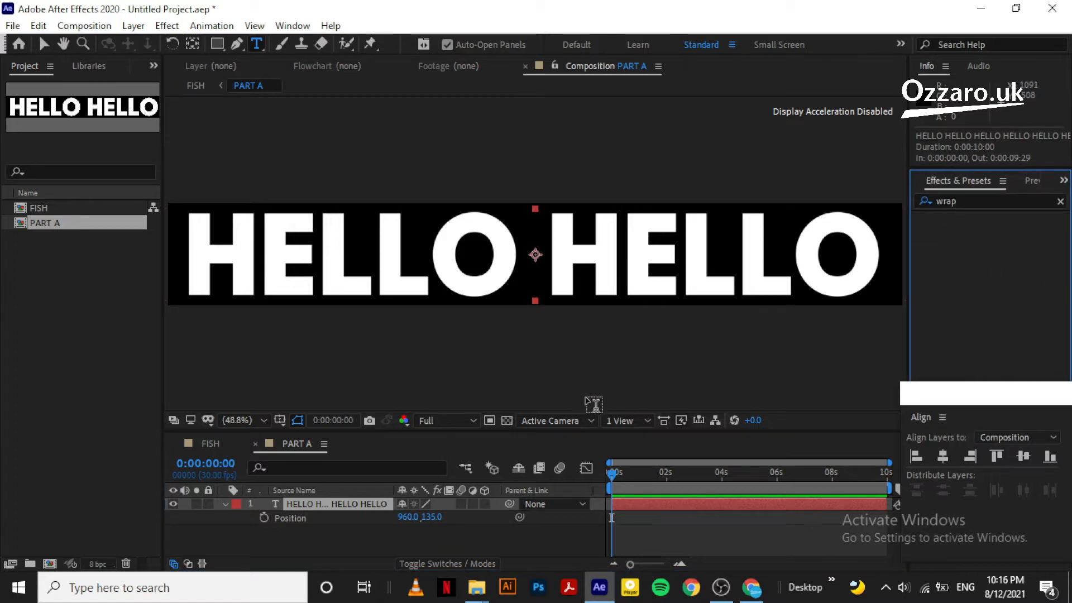
click(287, 511)
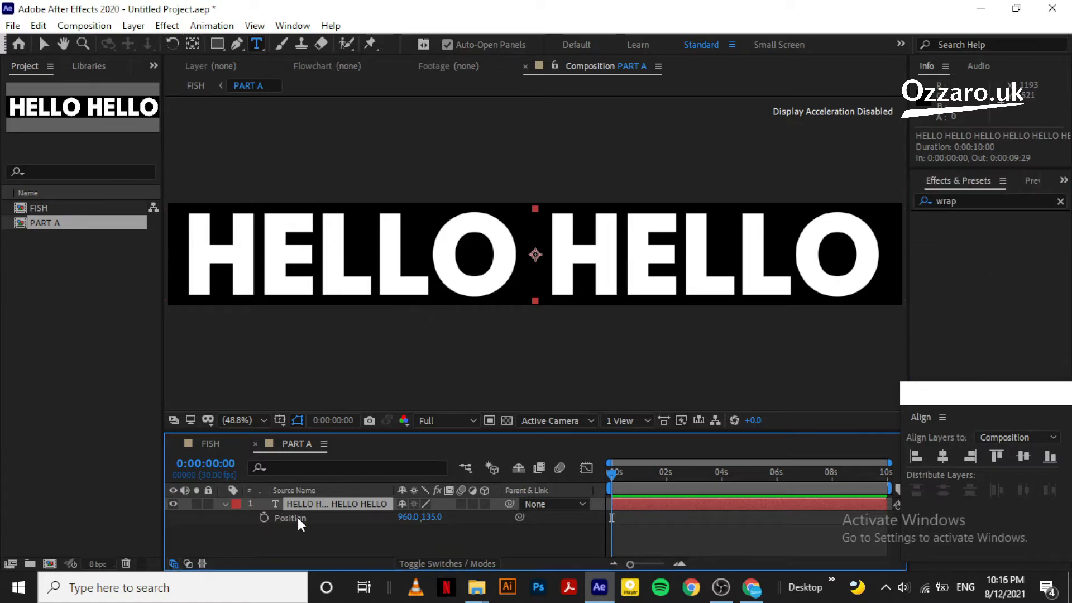
click(297, 518)
click(308, 504)
Drag the HELLO line right to Position 2843.1, 135.0, first word at the left edge
click(43, 44)
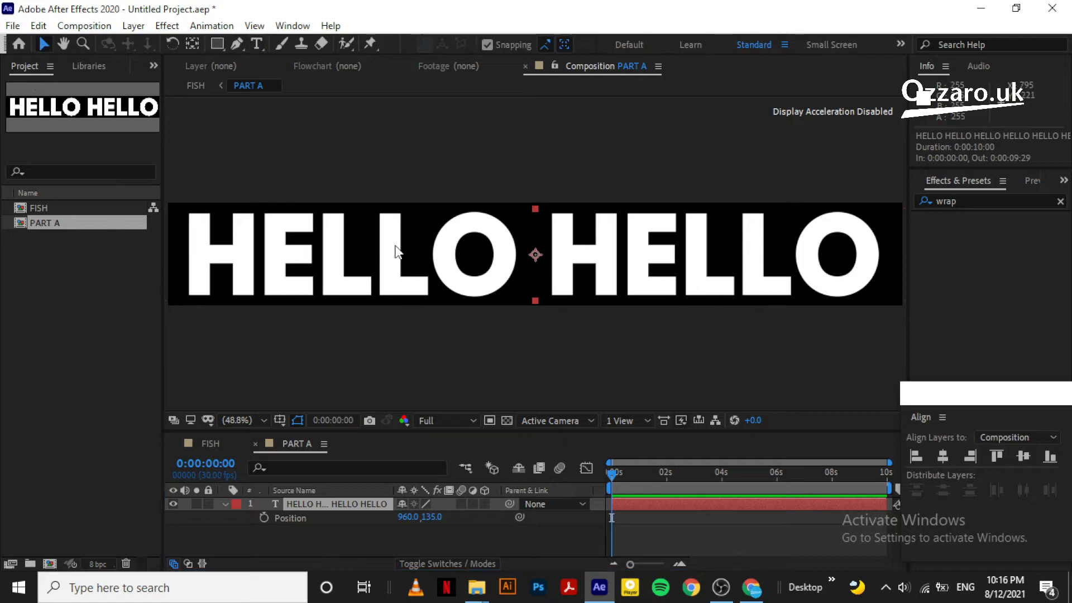
click(417, 265)
drag(437, 259, 833, 257)
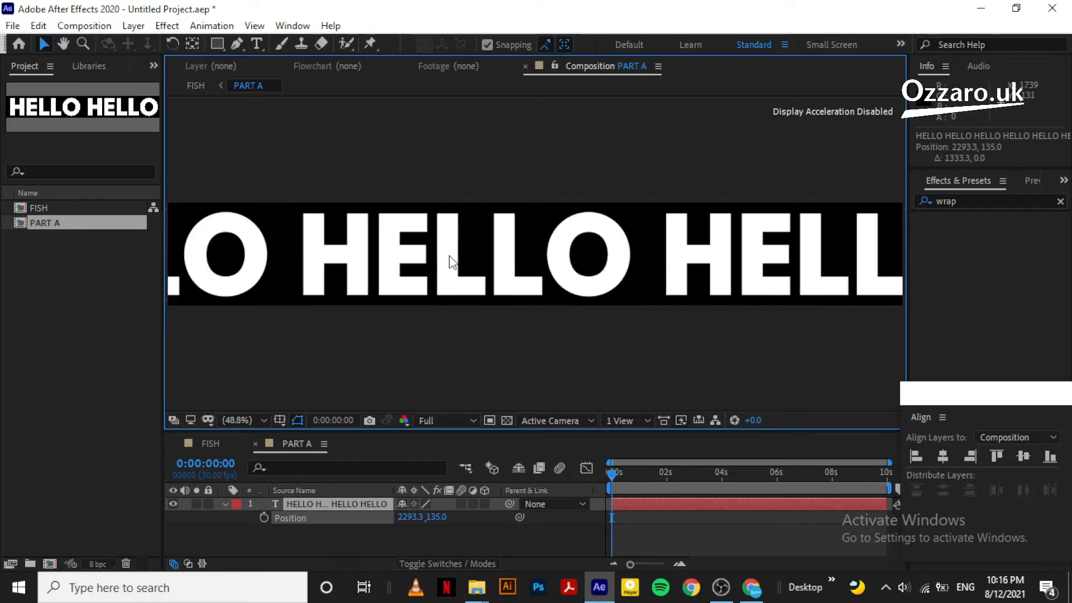
drag(389, 249, 599, 249)
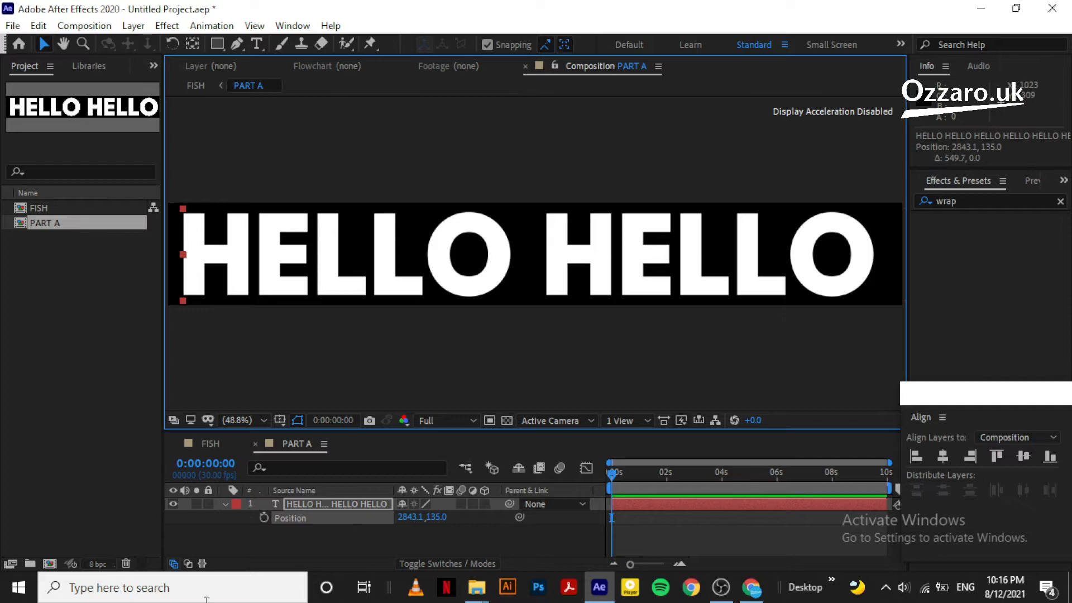
click(1027, 181)
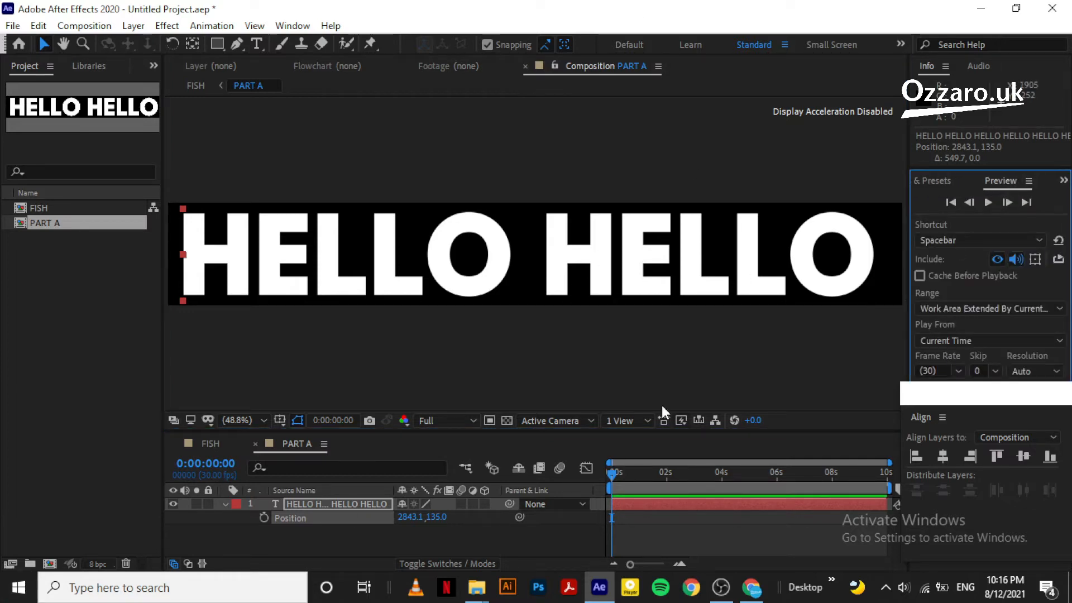
Keyframe Position at 2843.1, 135.0 at the start and -945.6, 135.0 at 0:00:09:29
click(263, 517)
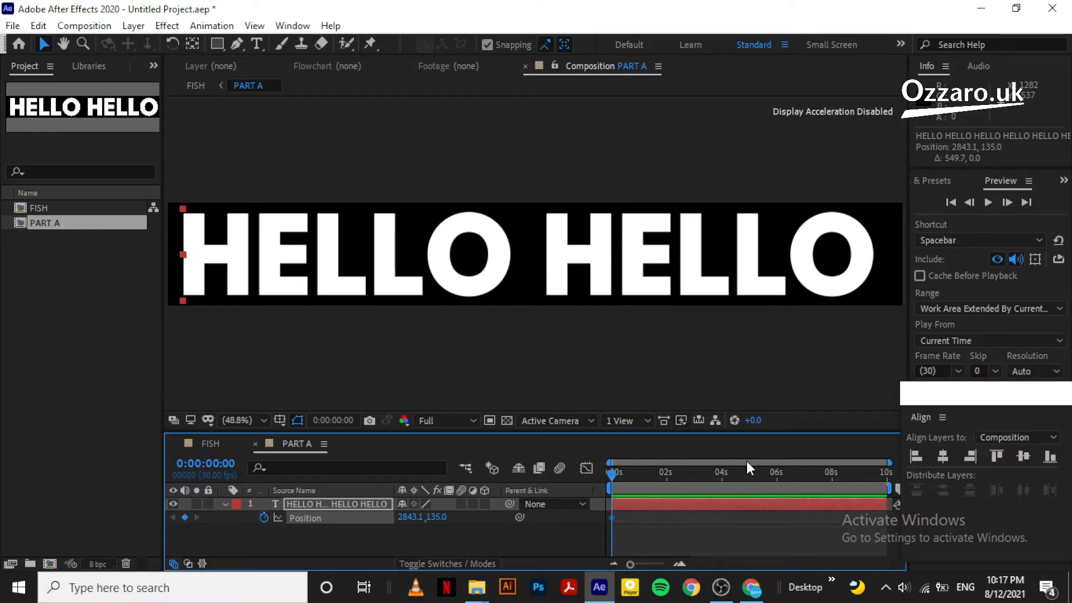
click(1026, 202)
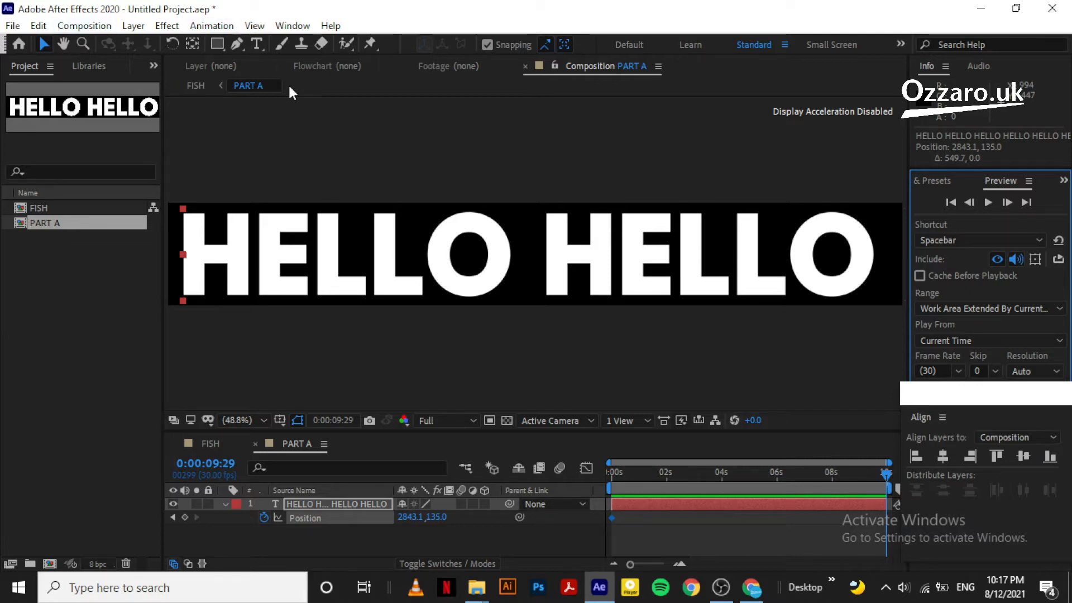
drag(570, 246, 14, 252)
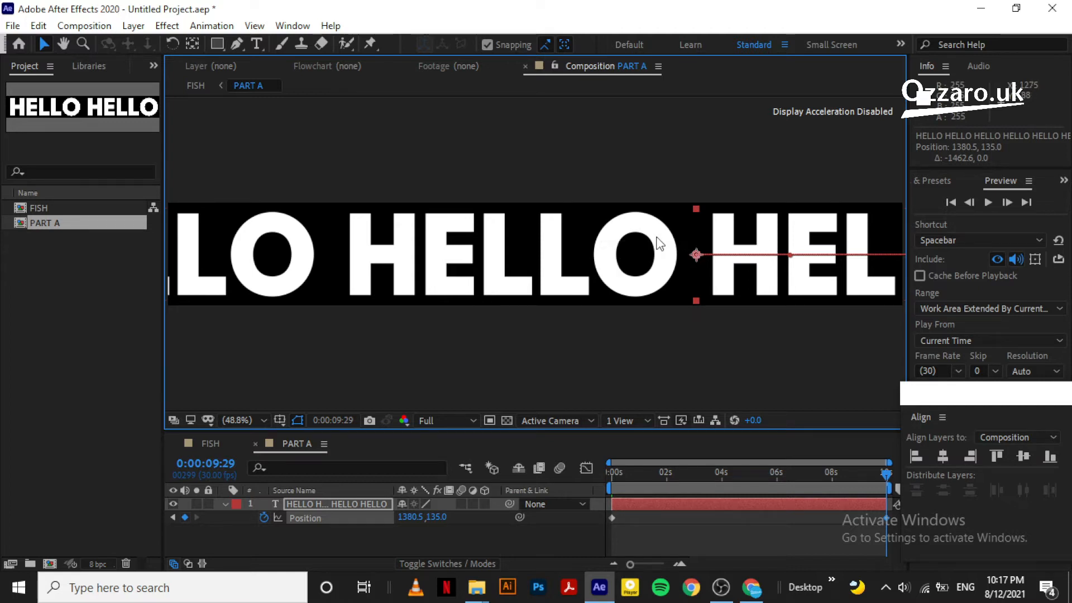
drag(598, 239, 56, 239)
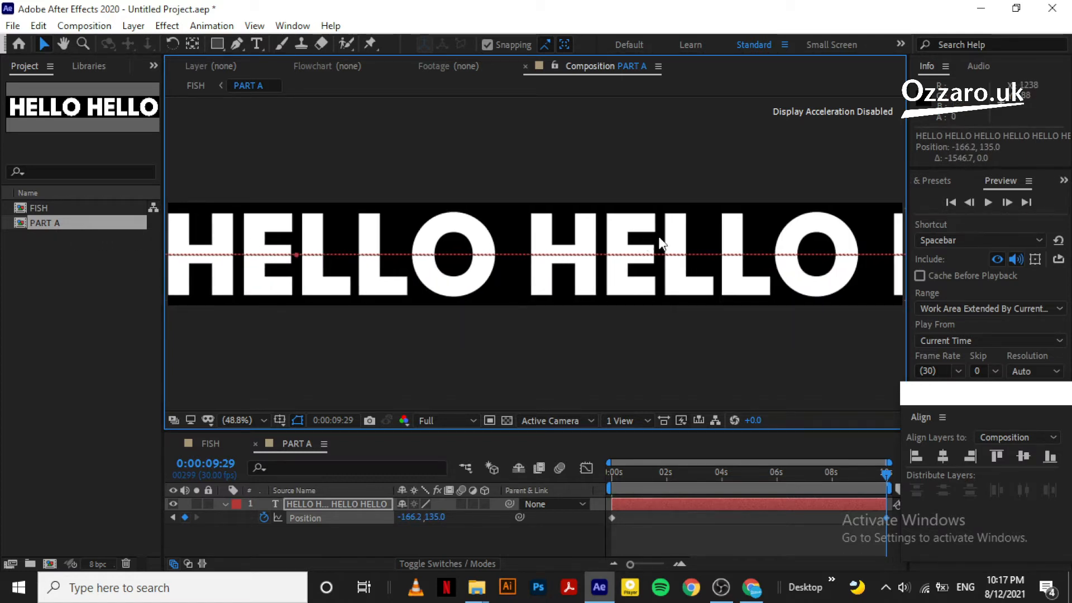
drag(779, 243, 483, 256)
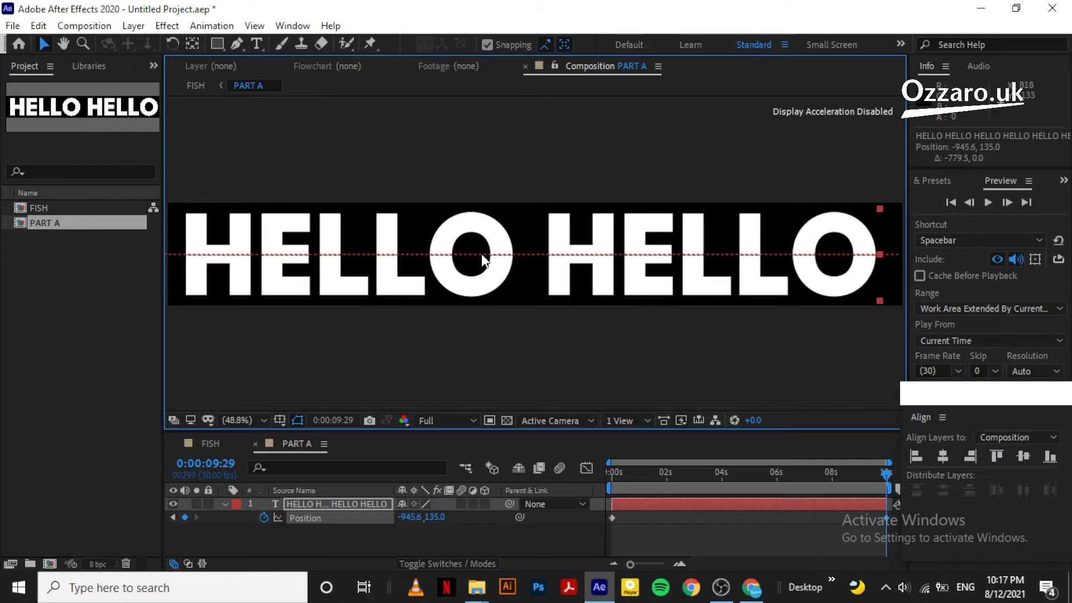
click(451, 533)
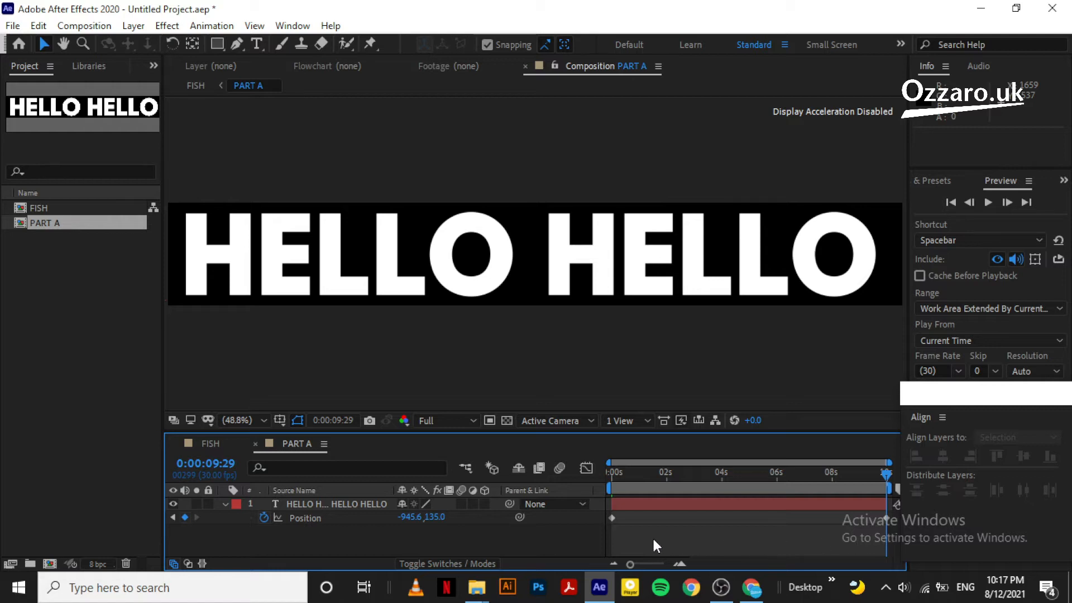
drag(892, 528, 605, 515)
Apply Easy Ease to the text's Position keyframe and collapse the layer's properties
right_click(611, 514)
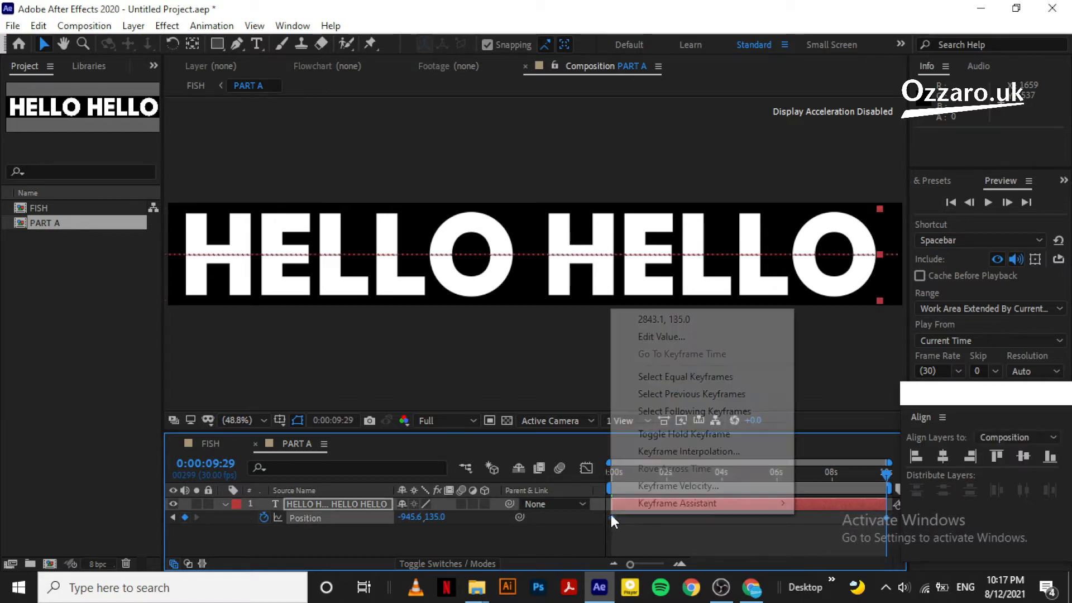
mouse_move(697, 504)
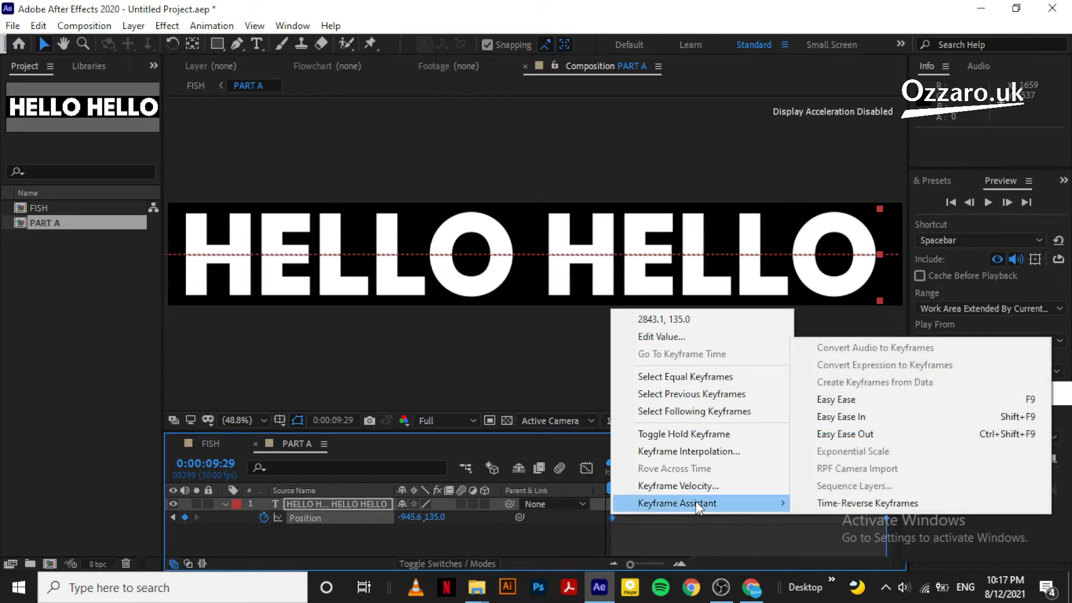
click(865, 403)
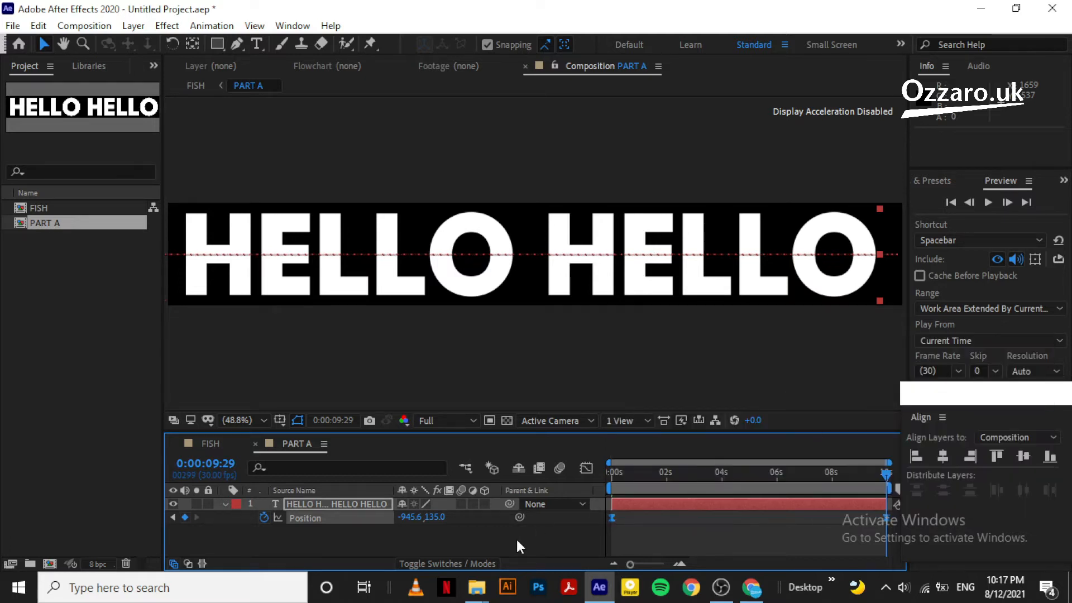
click(517, 539)
click(225, 504)
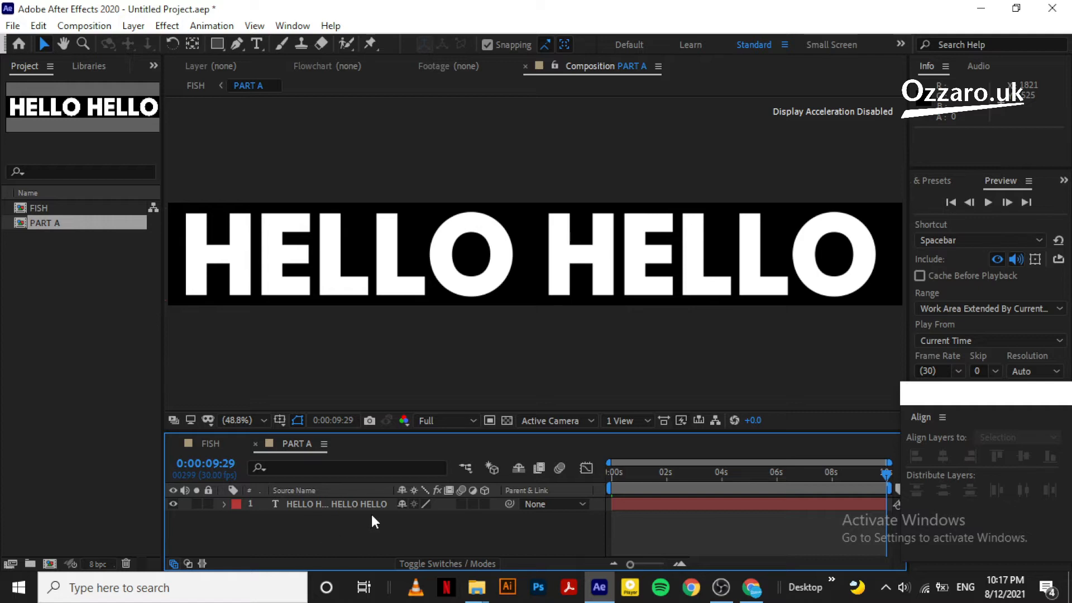
Preview the HELLO line scrolling left from the first frame
click(300, 504)
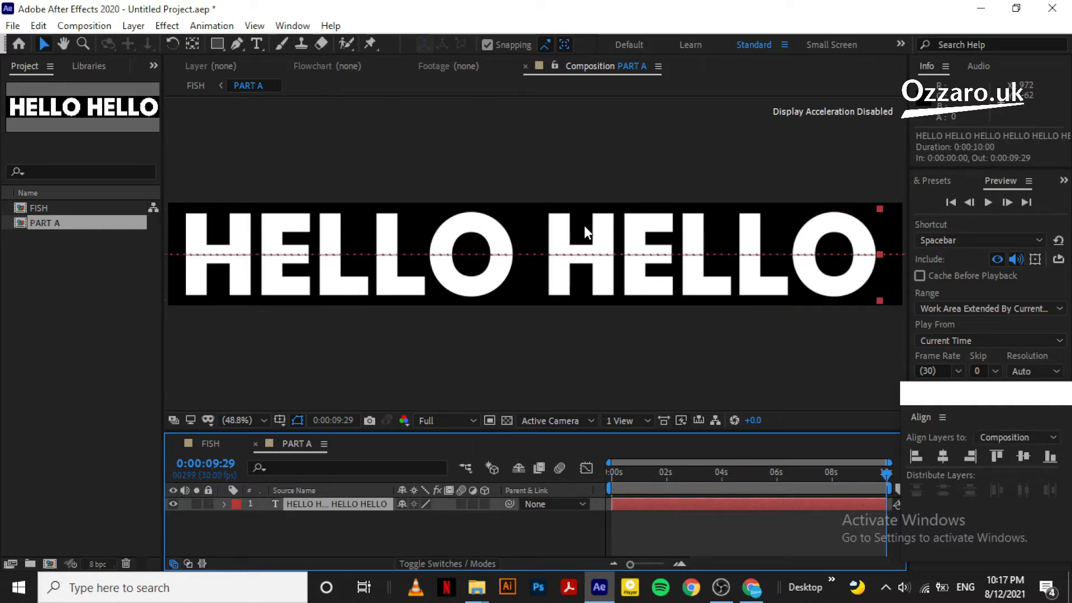
click(951, 202)
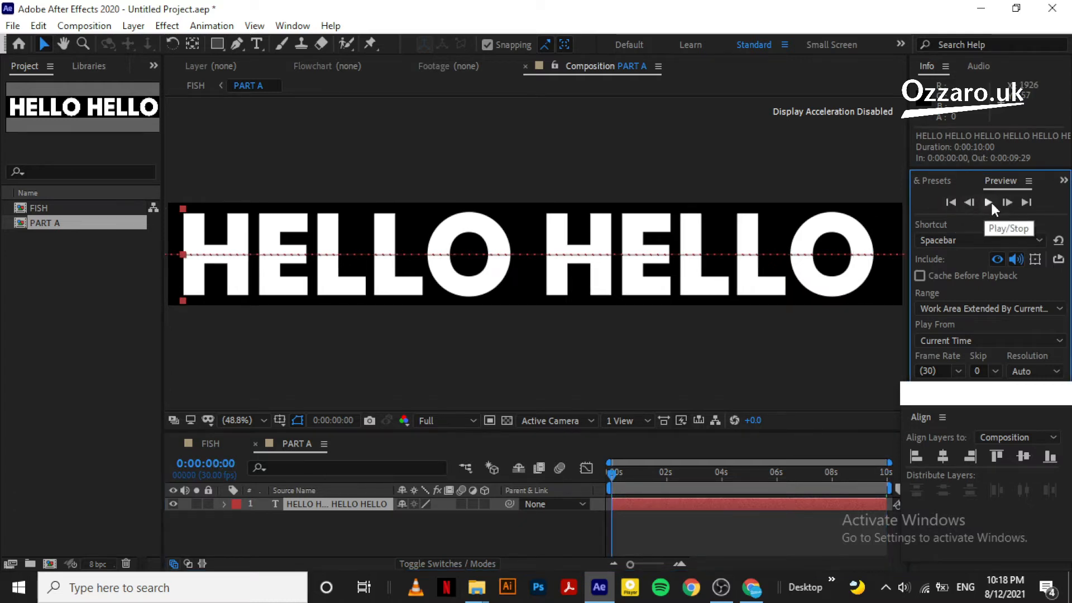
click(989, 203)
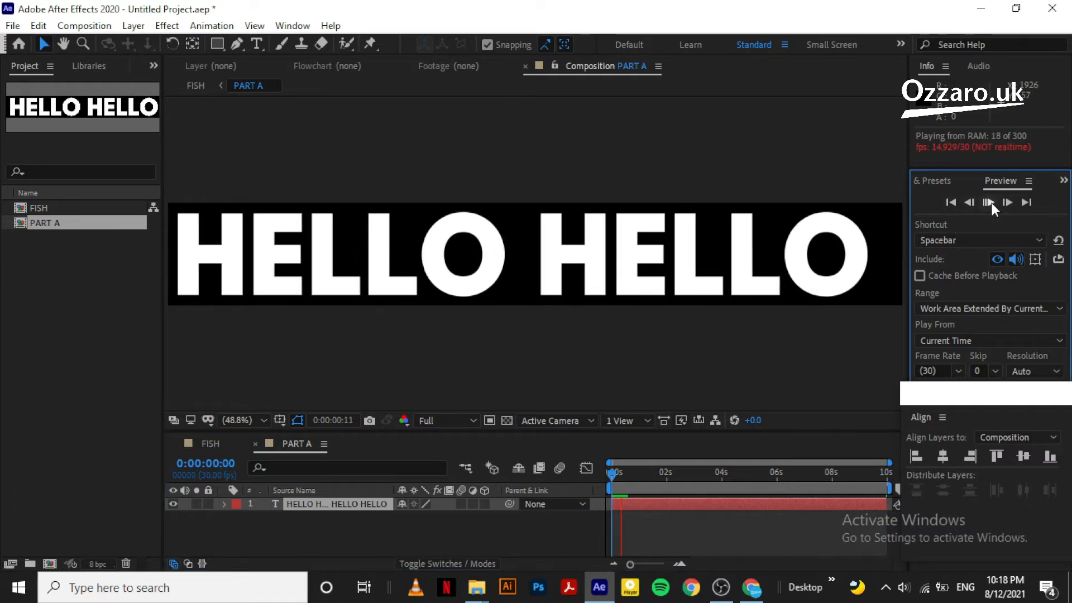
click(460, 420)
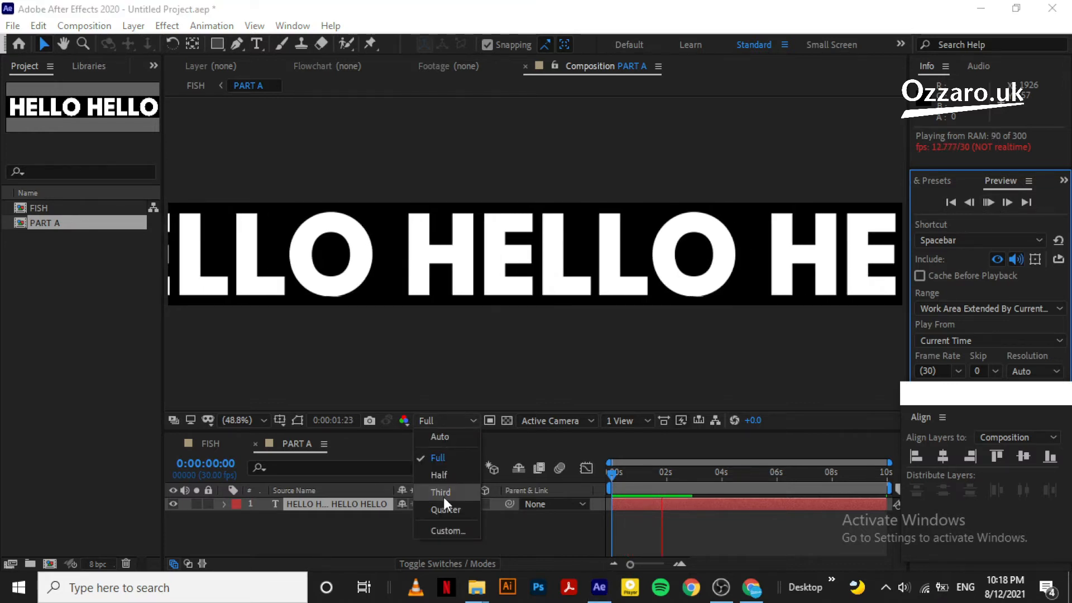
key(Escape)
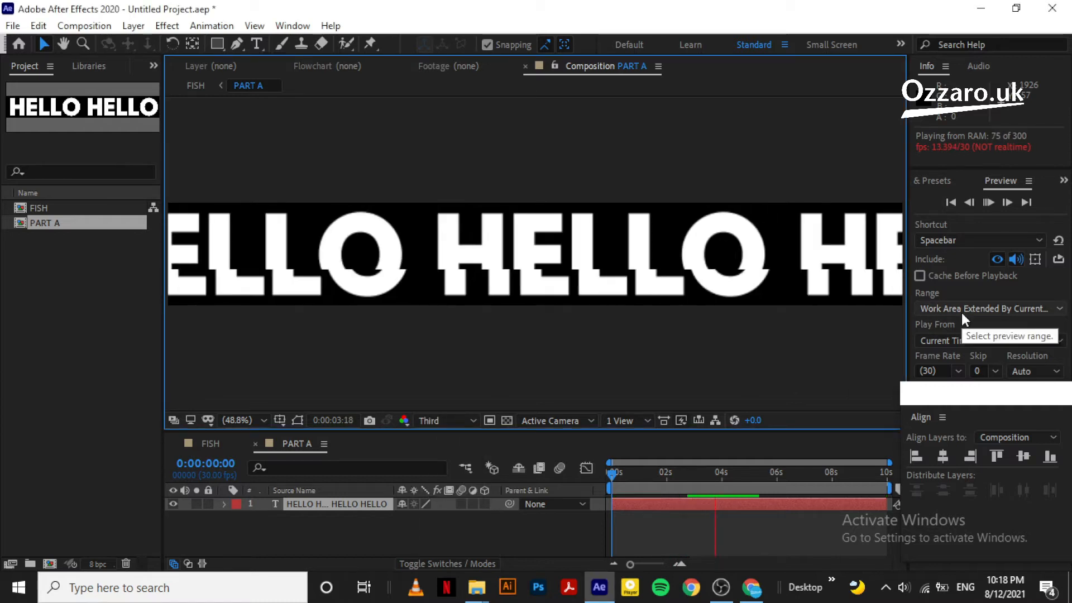
click(987, 202)
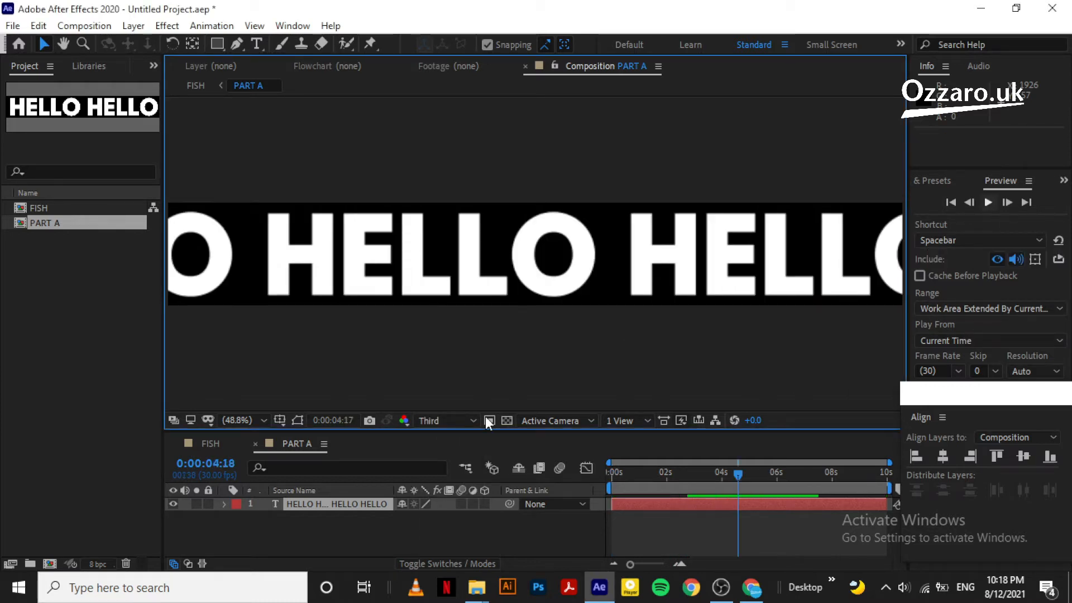
Return preview resolution to Full and reselect the HELLO HELLO text layer
click(466, 419)
click(447, 453)
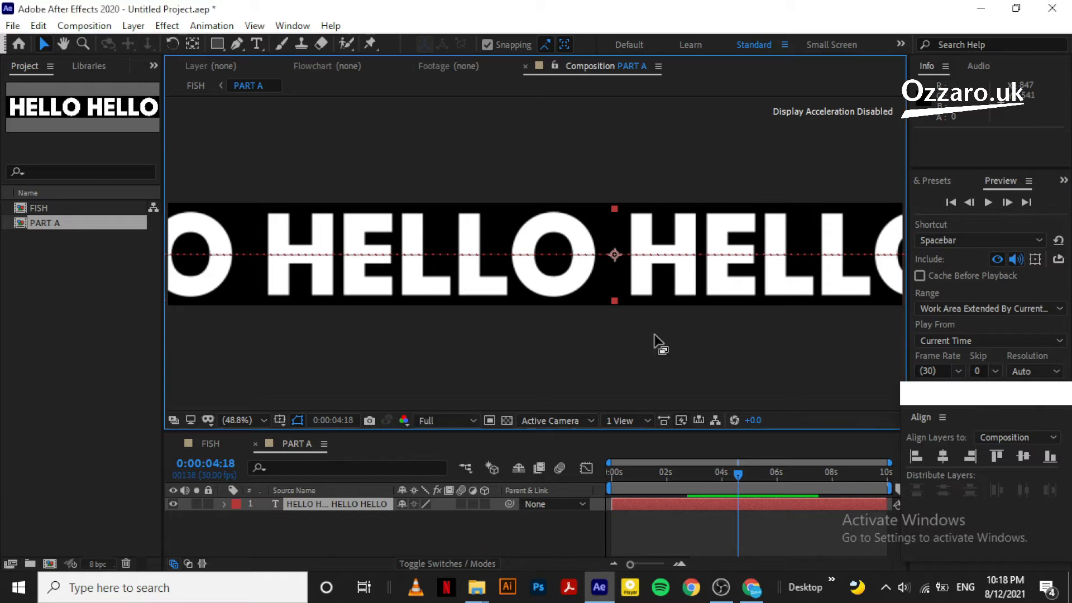
click(354, 521)
click(352, 508)
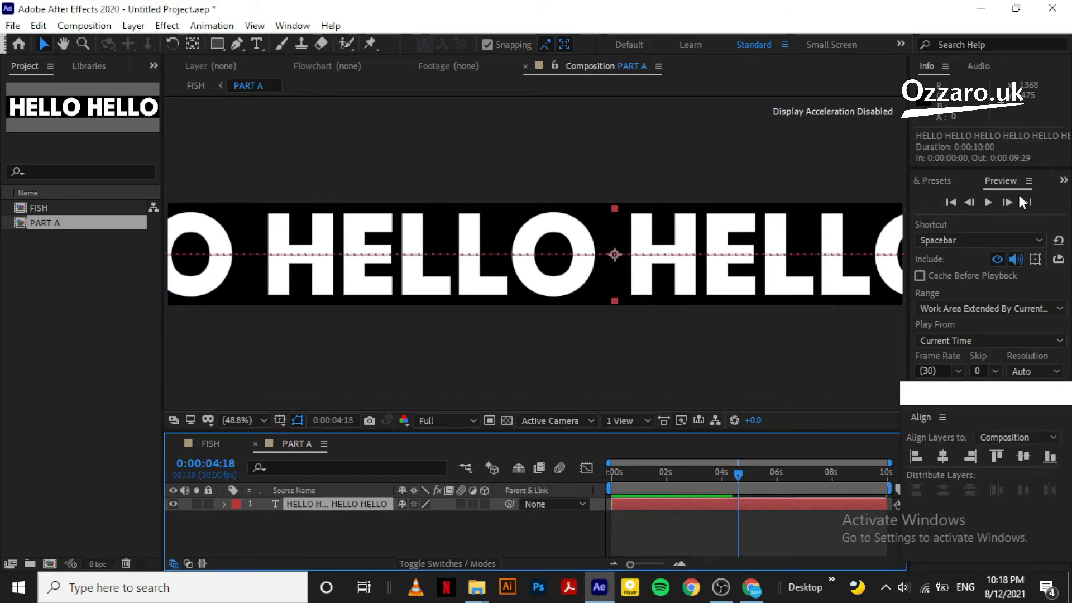
Open the Character panel and make the HELLO HELLO fill colour black
click(1064, 182)
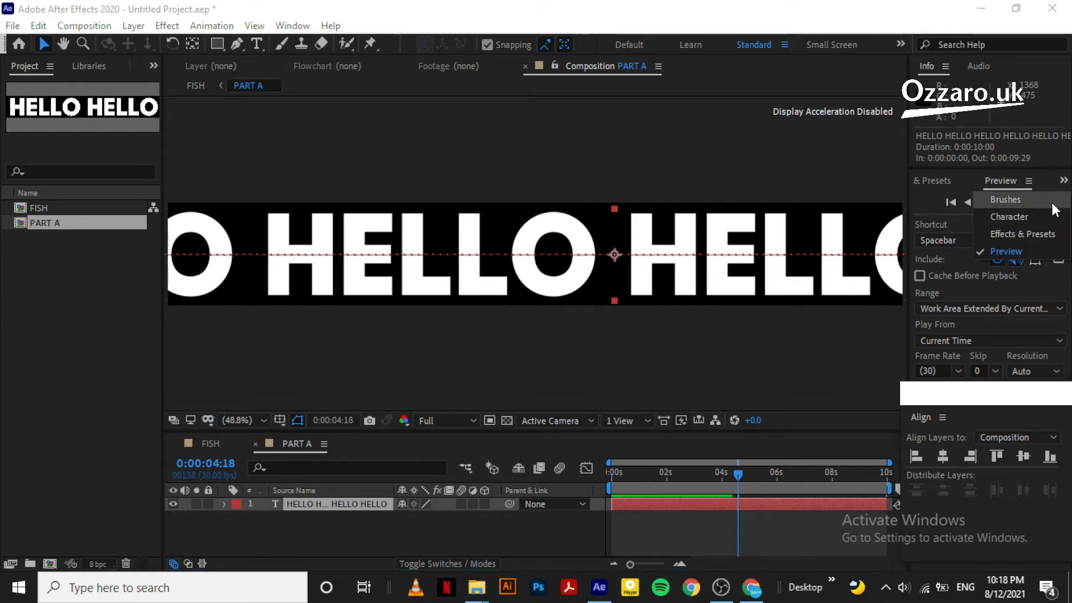
click(1020, 218)
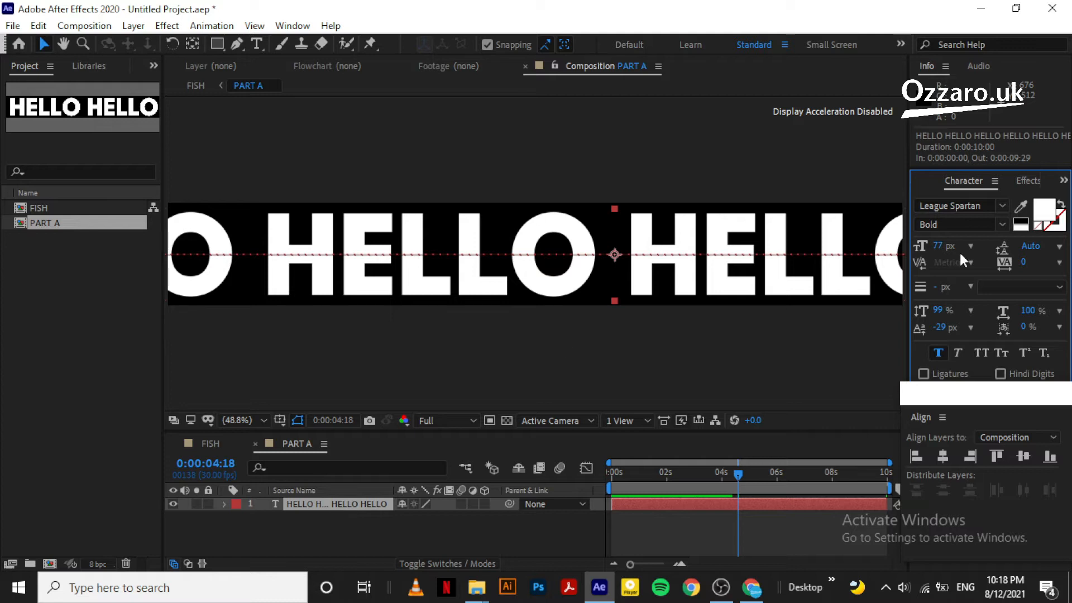
click(1020, 218)
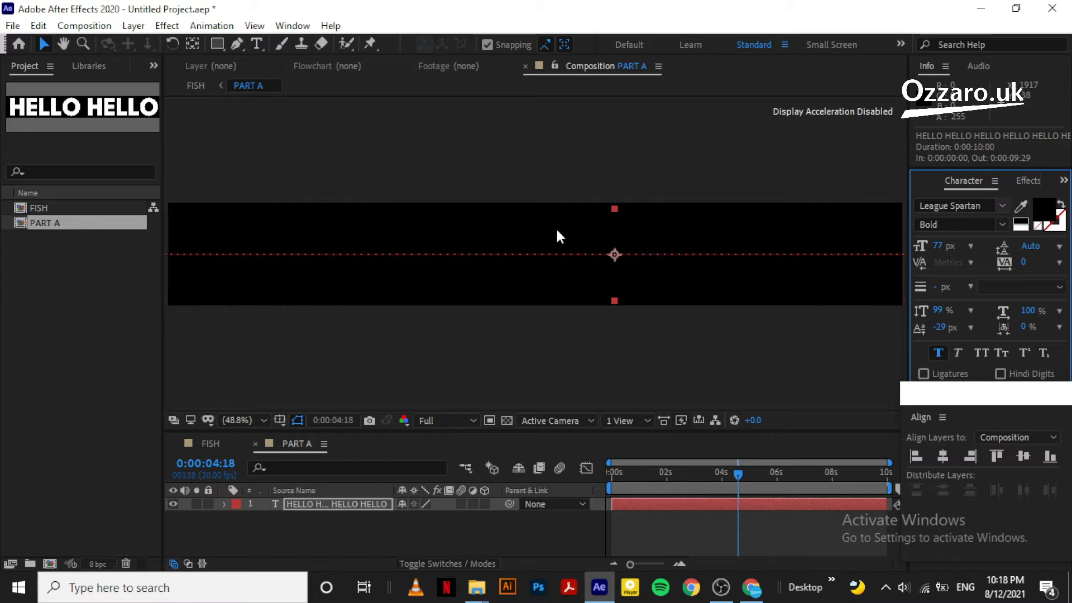
click(323, 518)
click(329, 501)
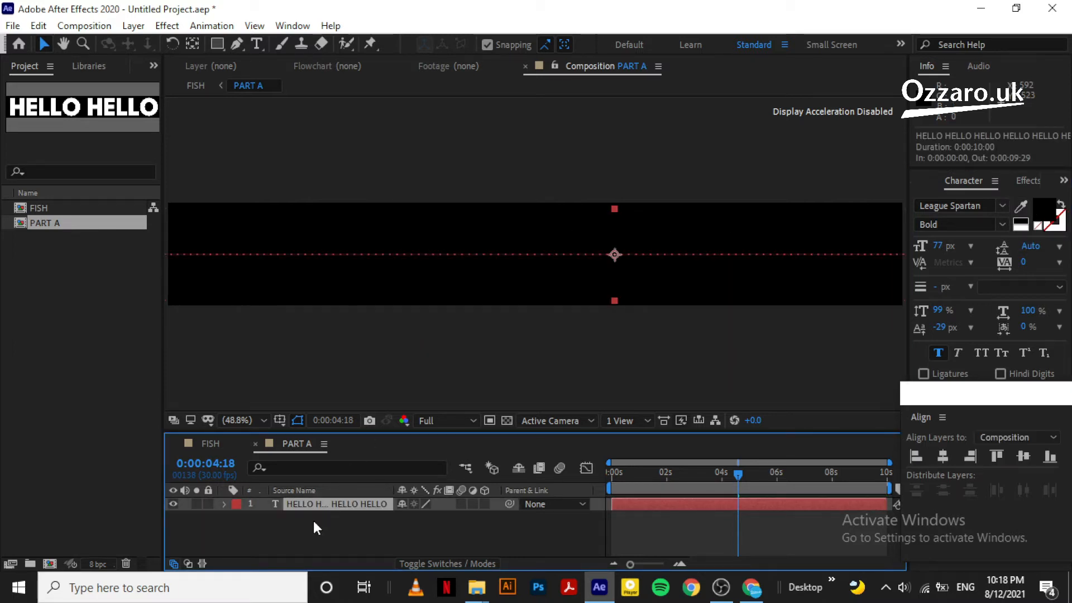
click(313, 520)
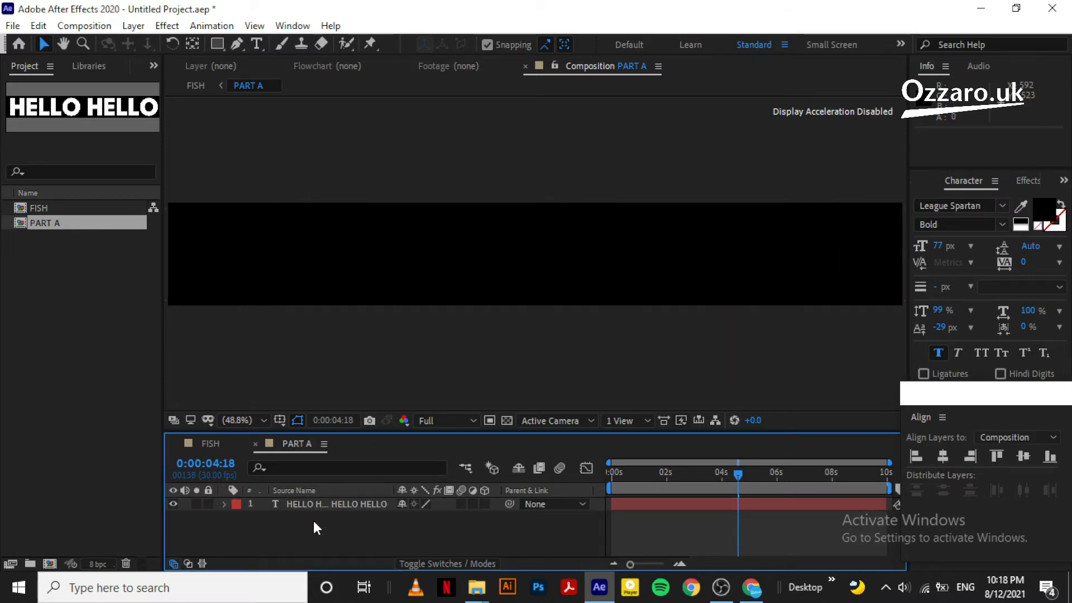
Draw a white rectangle across the text band and move Shape Layer 1 below the text layer
click(219, 43)
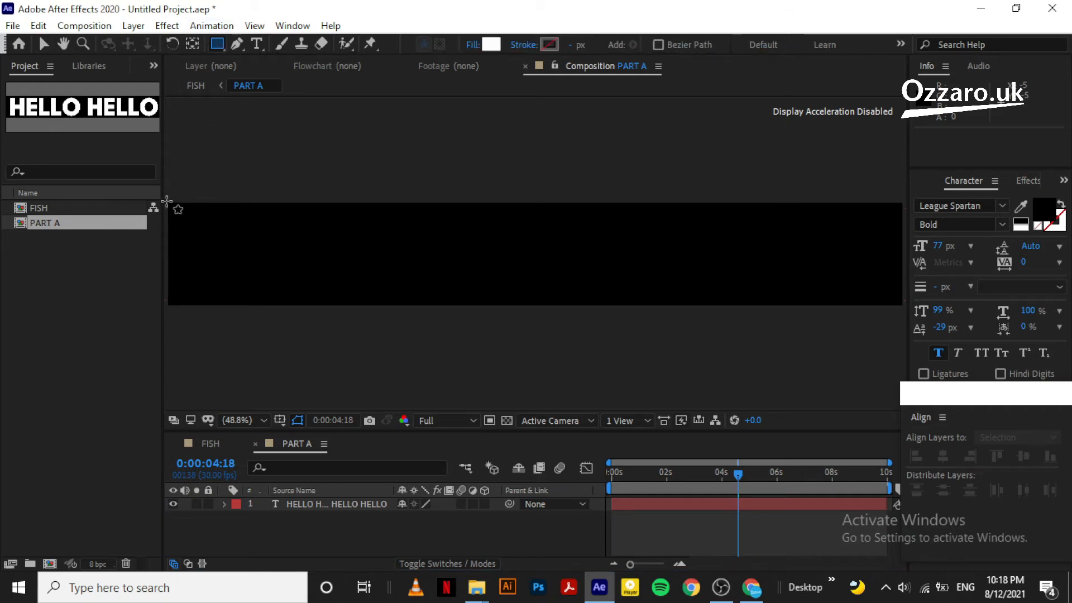
mouse_move(166, 201)
mouse_down()
mouse_move(184, 244)
mouse_move(249, 275)
mouse_move(903, 308)
mouse_up()
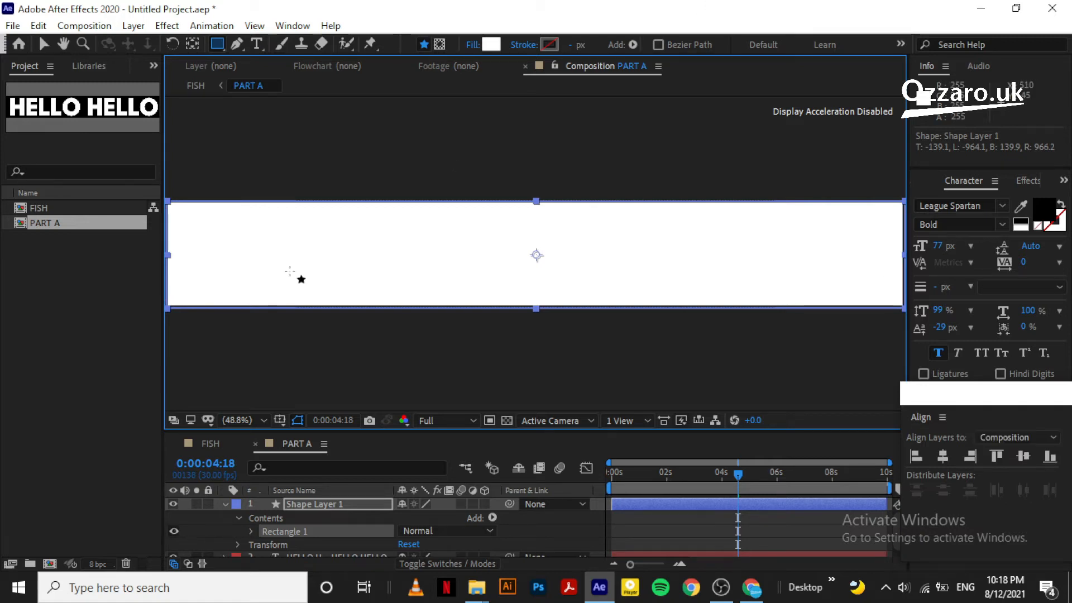
click(225, 504)
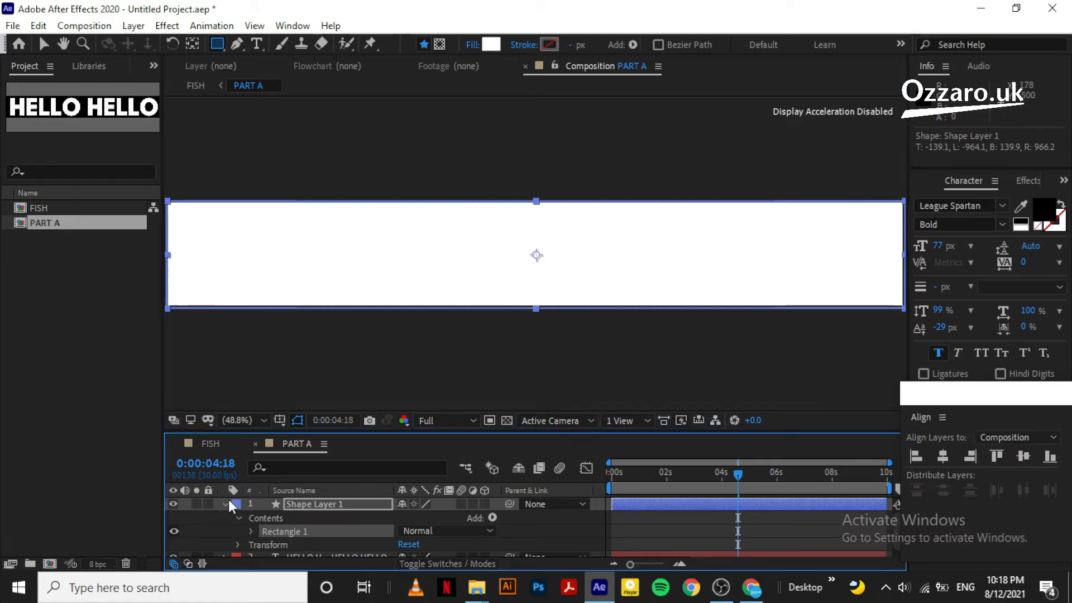
click(313, 504)
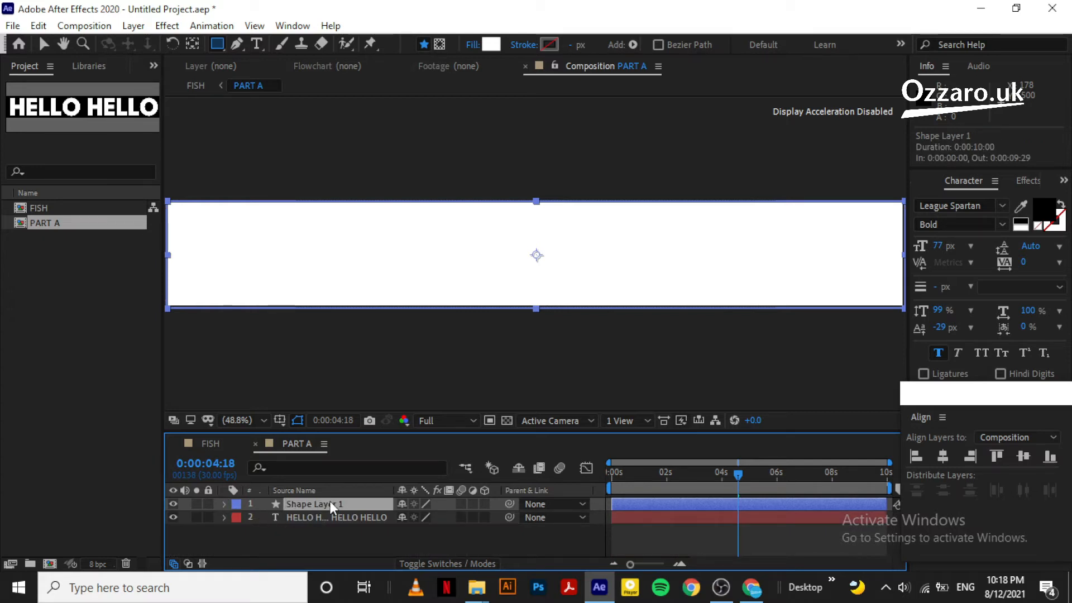
drag(330, 501, 329, 523)
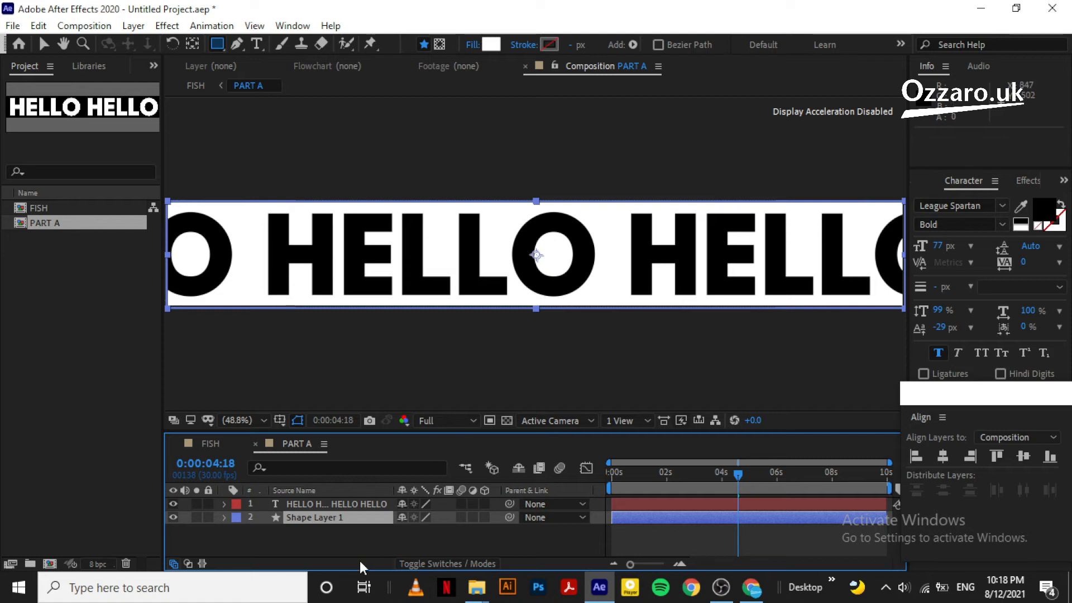
click(360, 535)
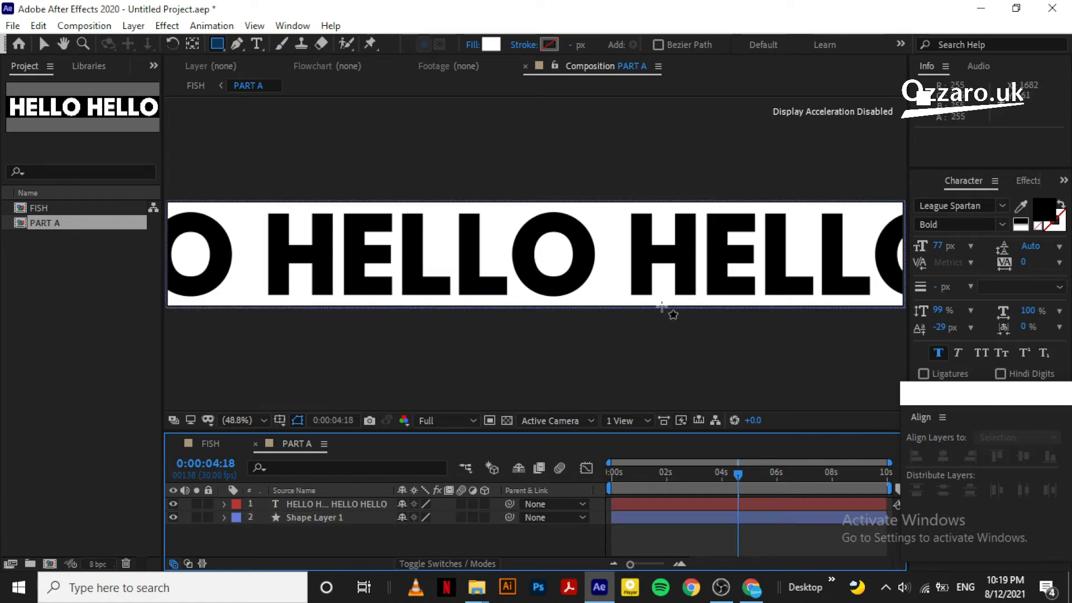
Go to the FISH composition with the Selection tool and select the PART A layer
click(209, 441)
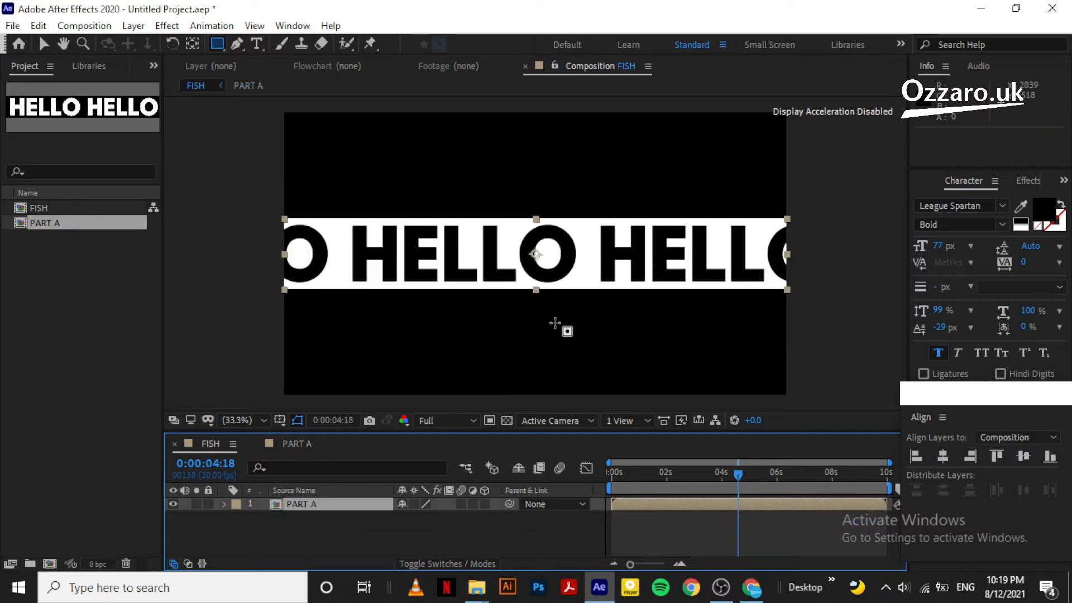
click(40, 45)
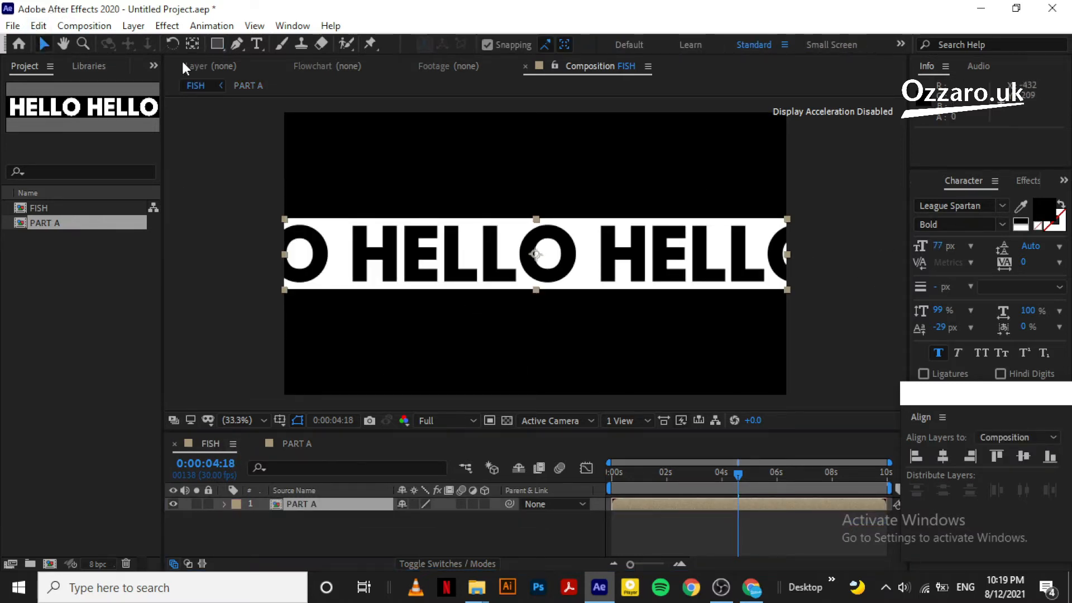
click(394, 526)
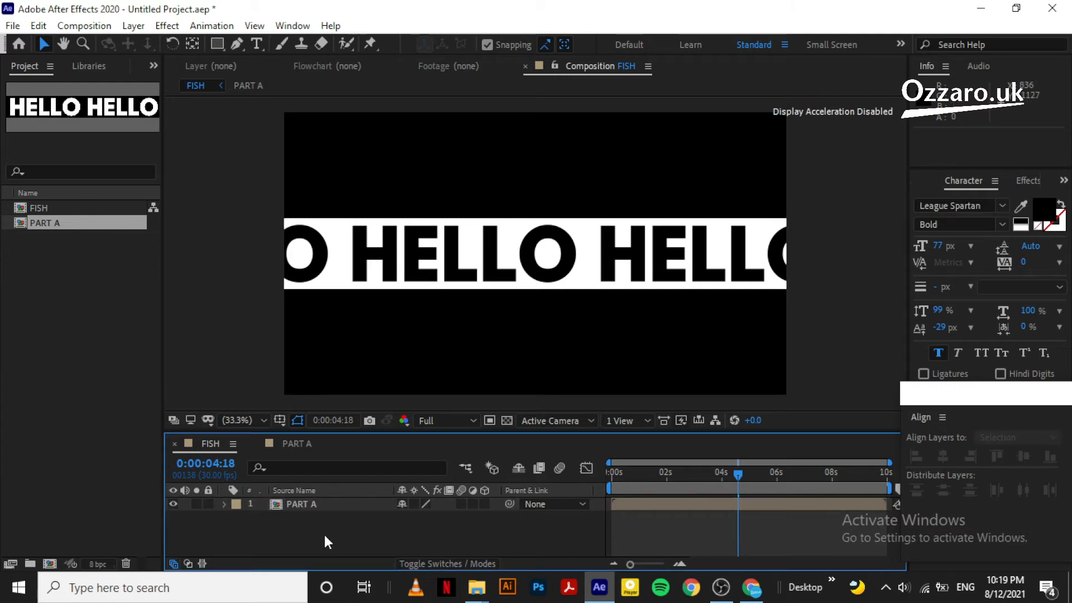
click(328, 504)
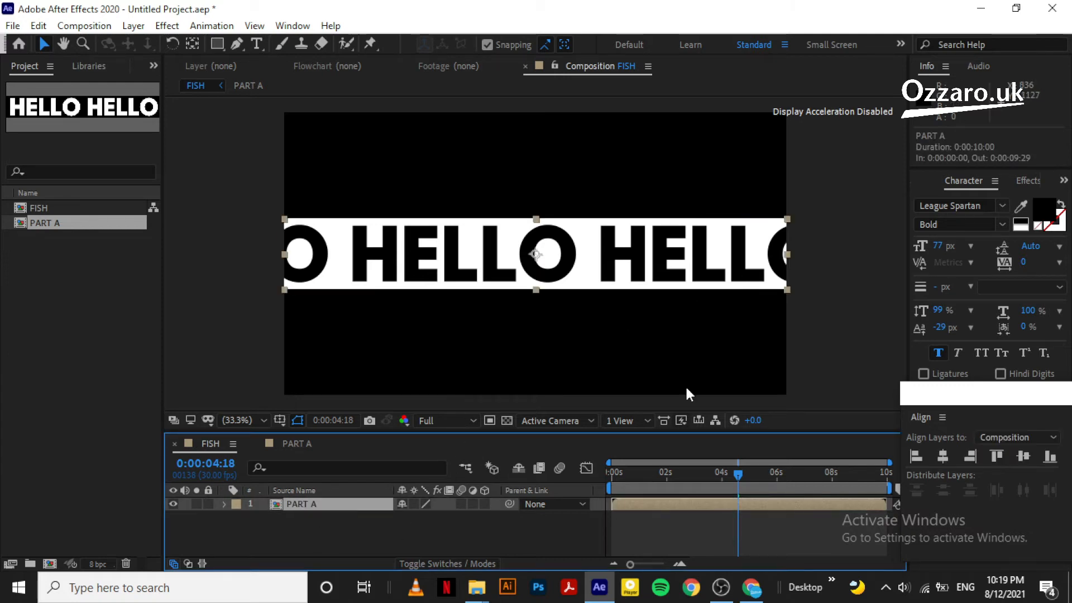
Show the Effects & Presets panel and the Effect > Distort category for PART A
click(1028, 180)
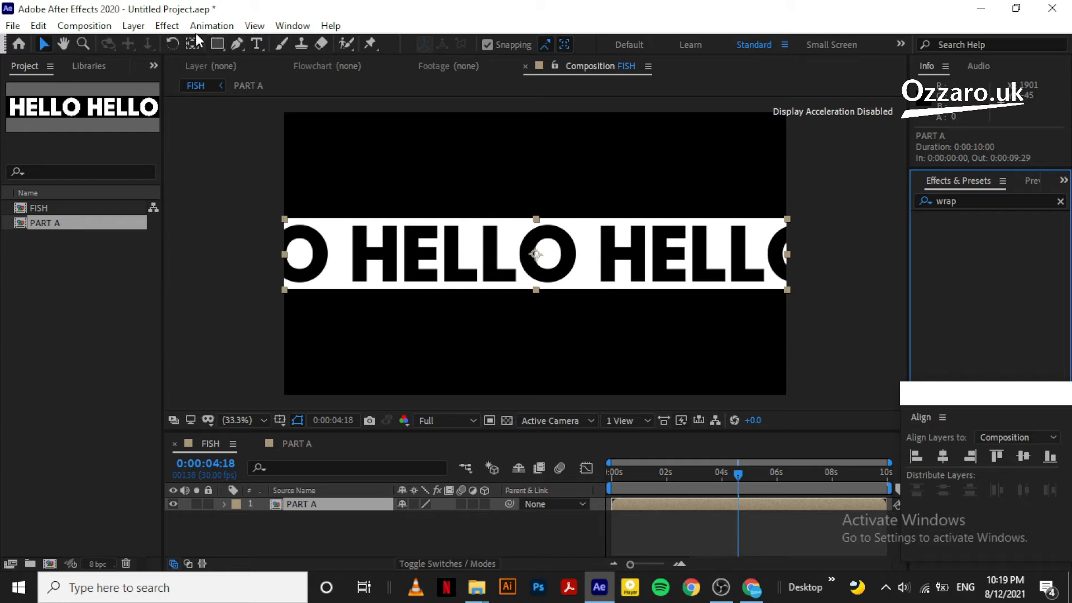
click(168, 26)
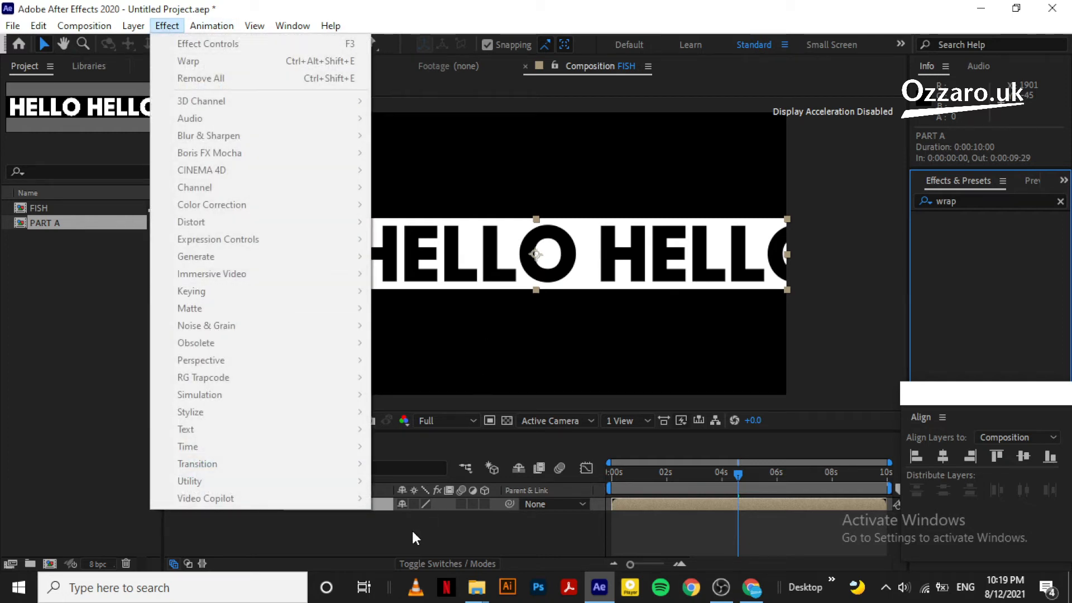
click(411, 528)
click(337, 501)
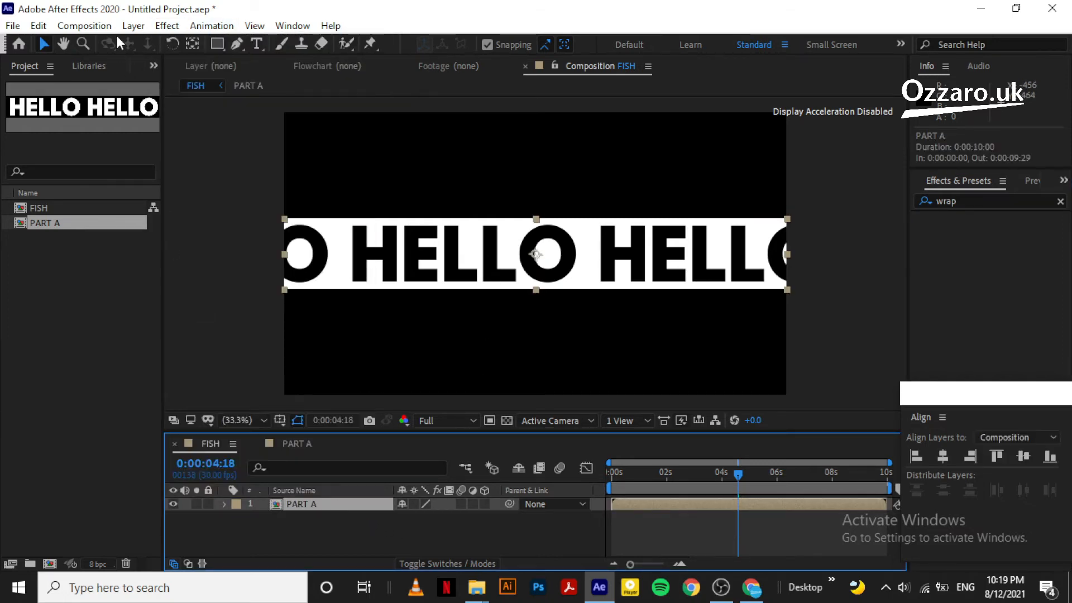
click(166, 26)
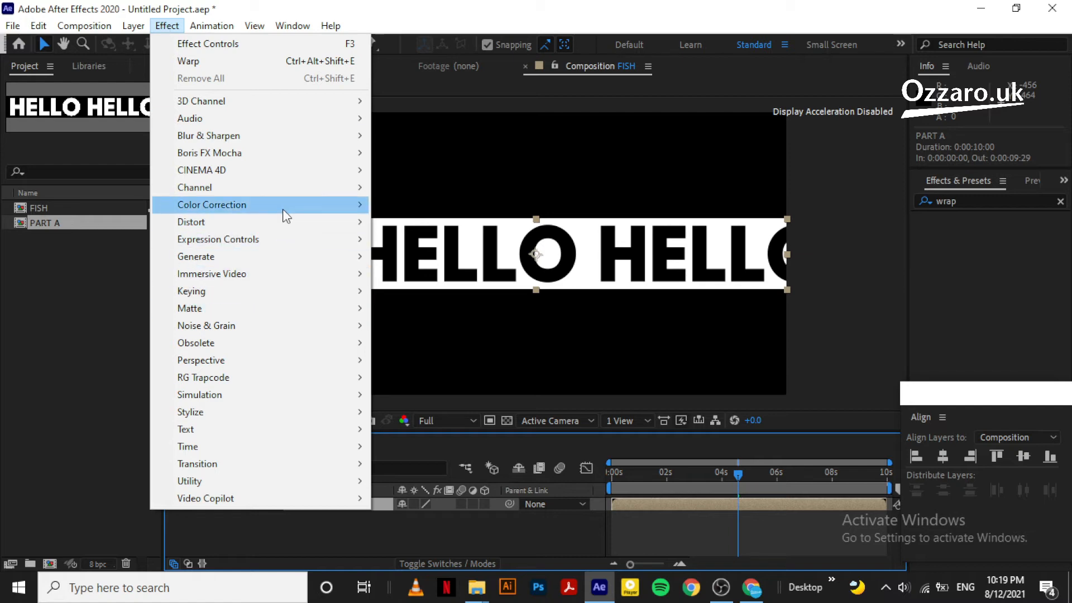
mouse_move(292, 224)
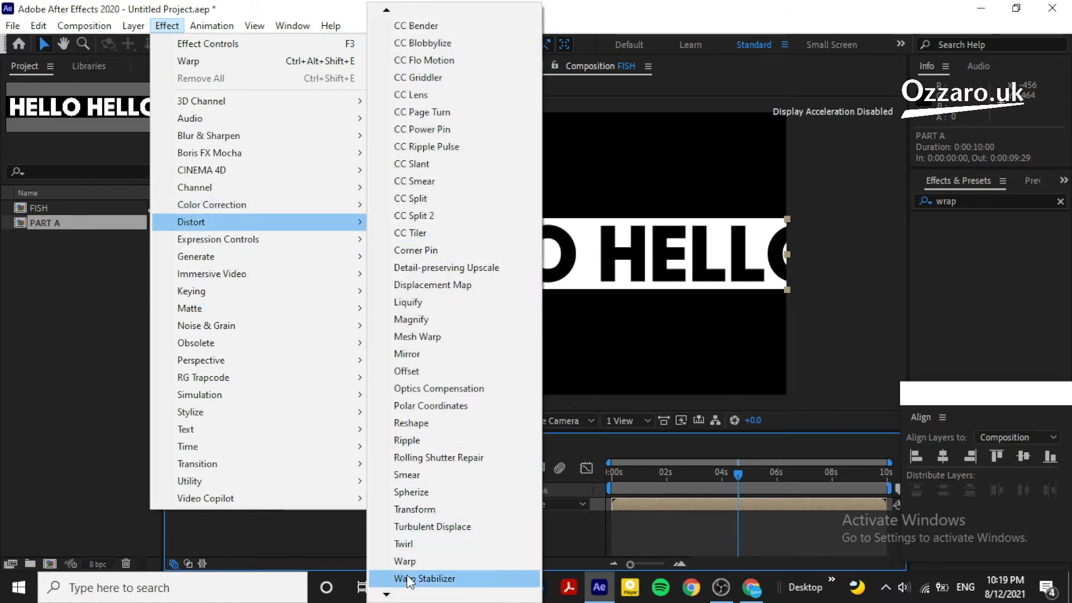
Apply a Warp effect to PART A with Fish style and Bend 70
click(416, 561)
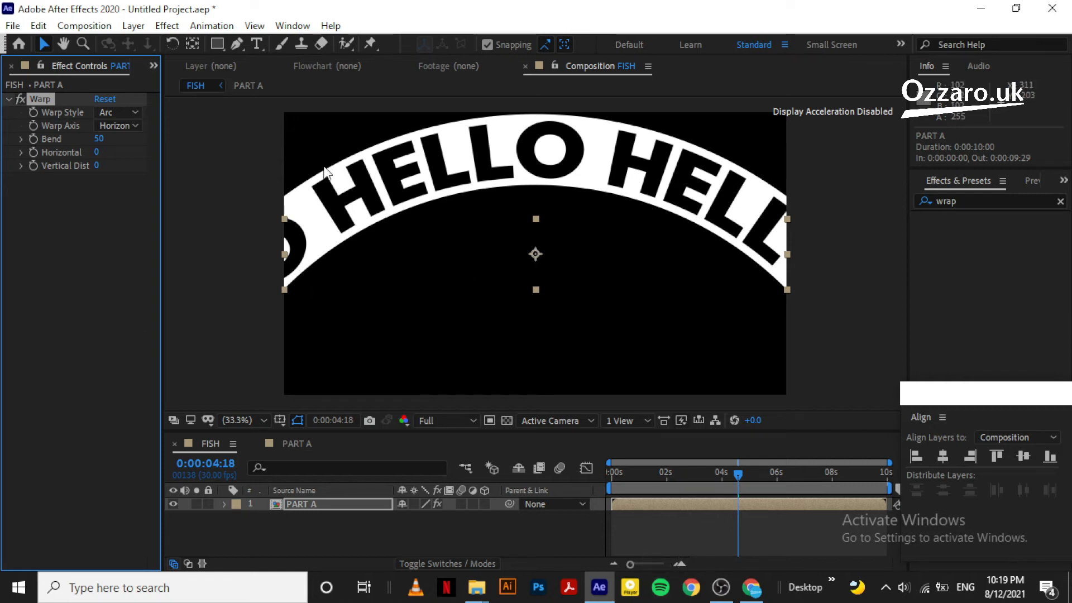
click(119, 112)
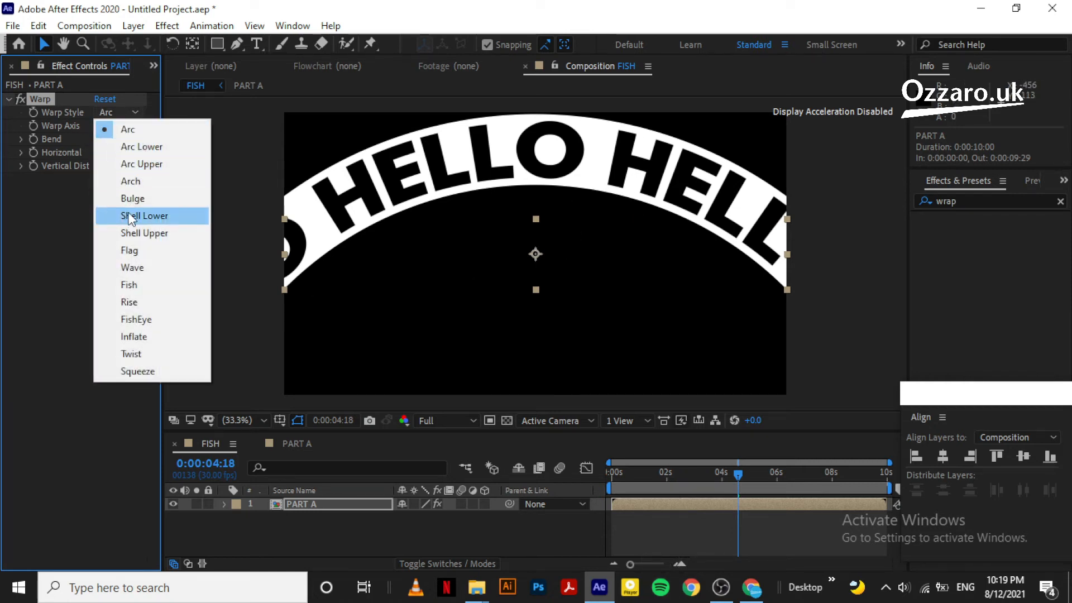
click(125, 180)
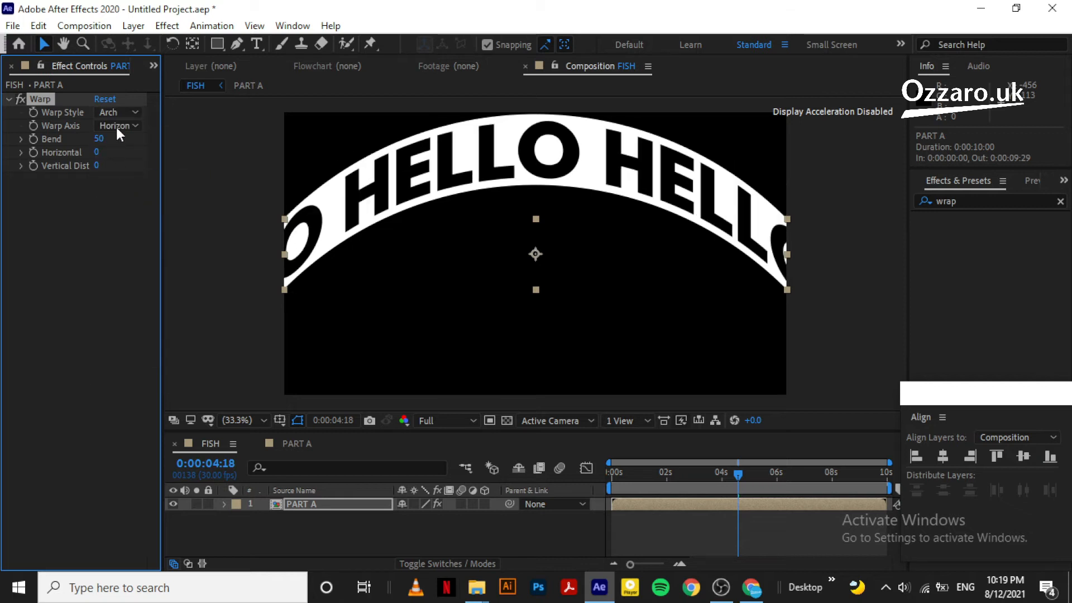
click(123, 112)
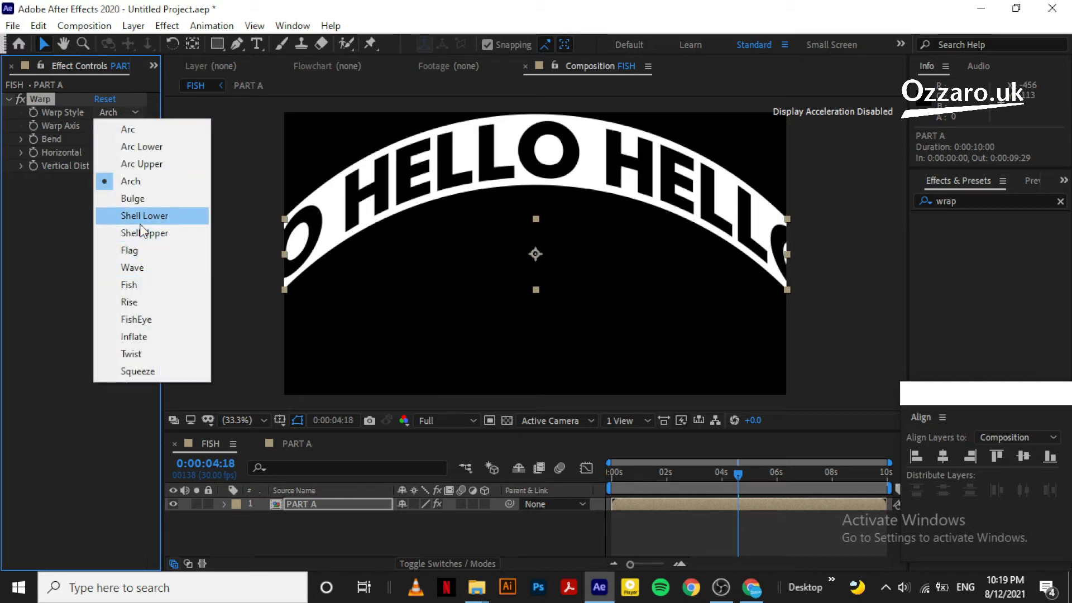
click(139, 287)
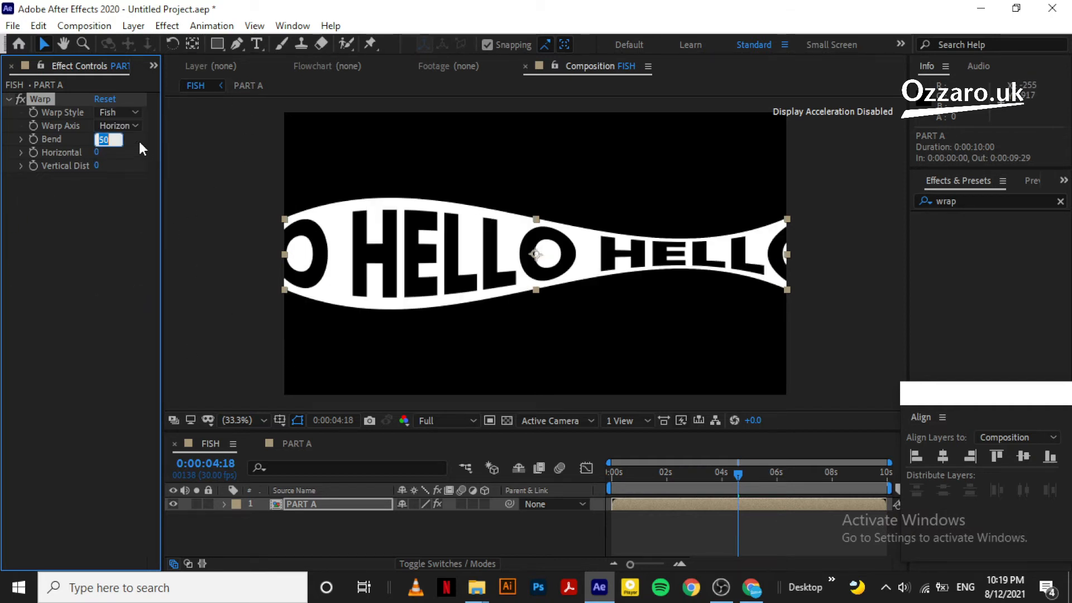
text(70)
key(Return)
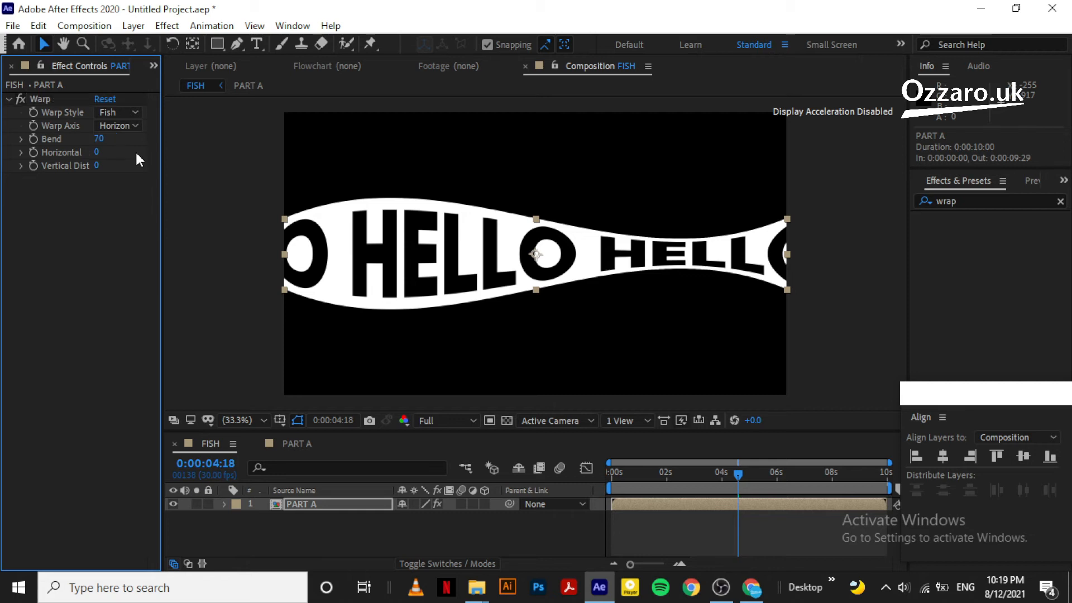
Give the PART A layer a Red label
click(299, 540)
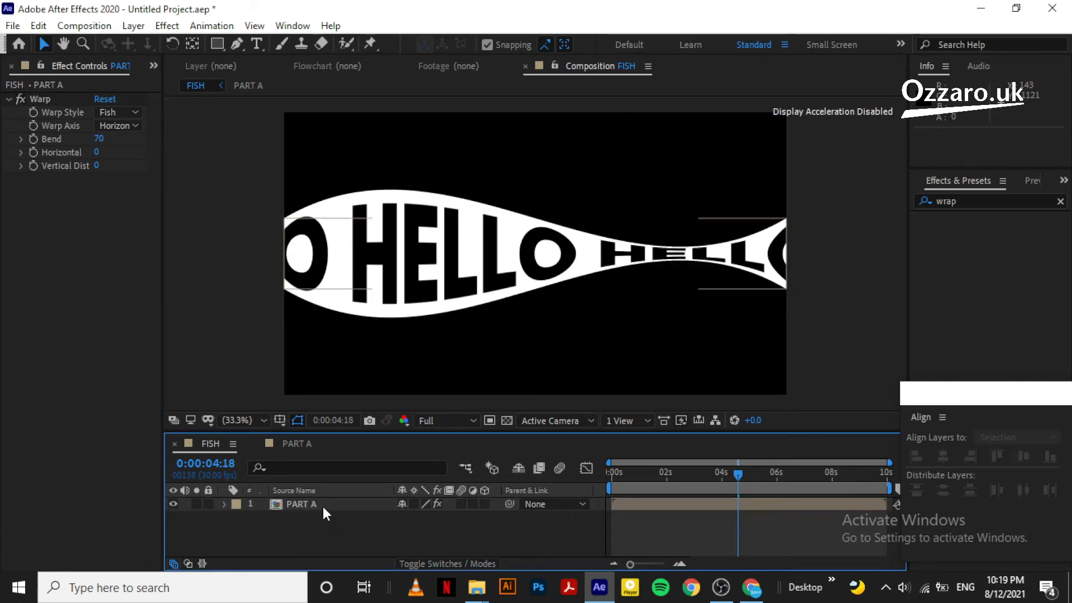
click(320, 504)
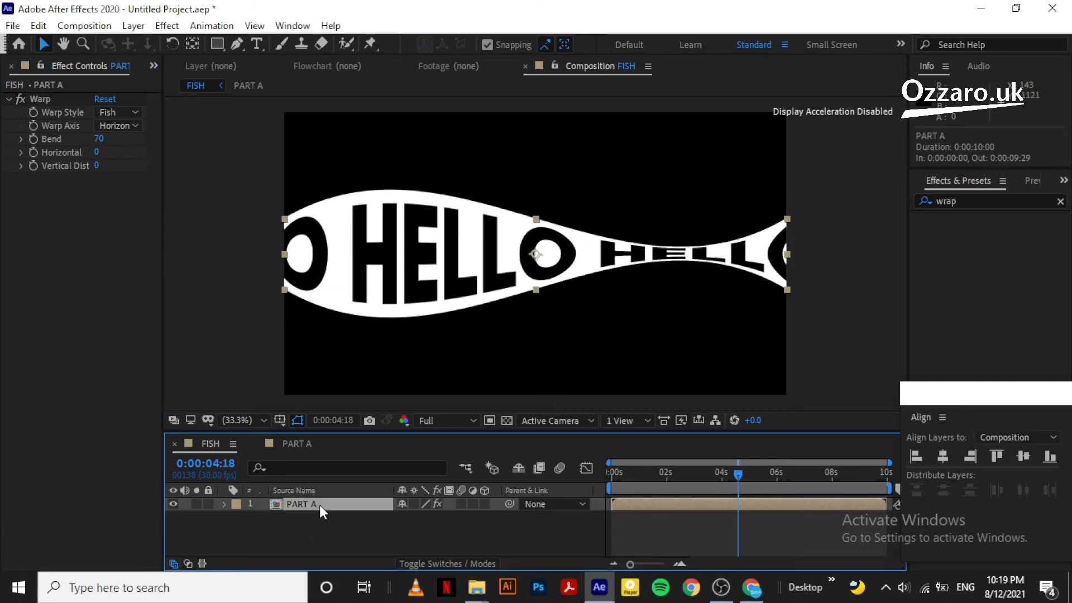
click(236, 504)
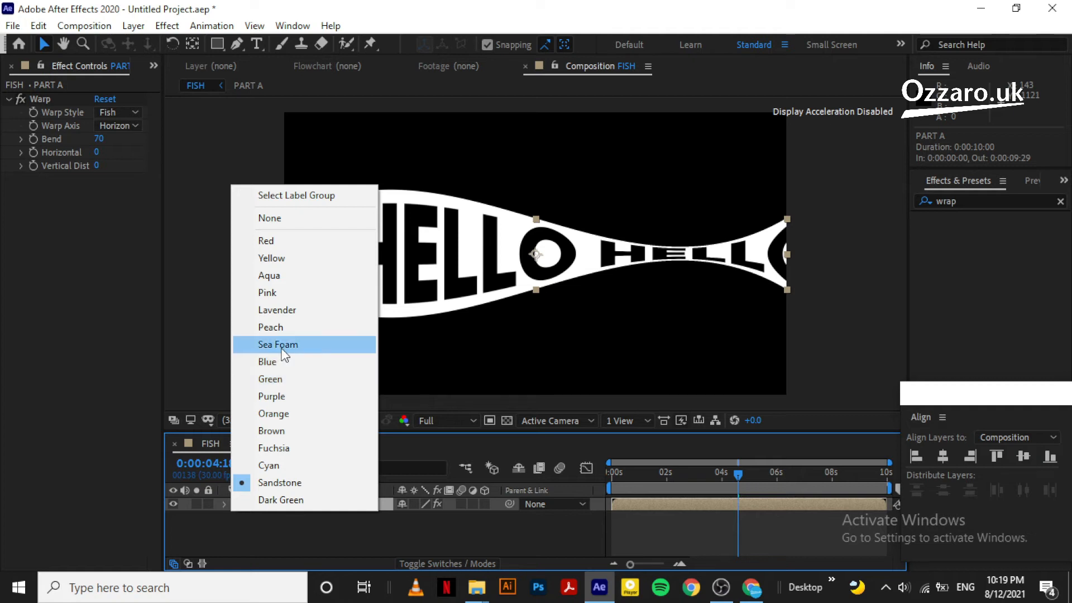
click(299, 240)
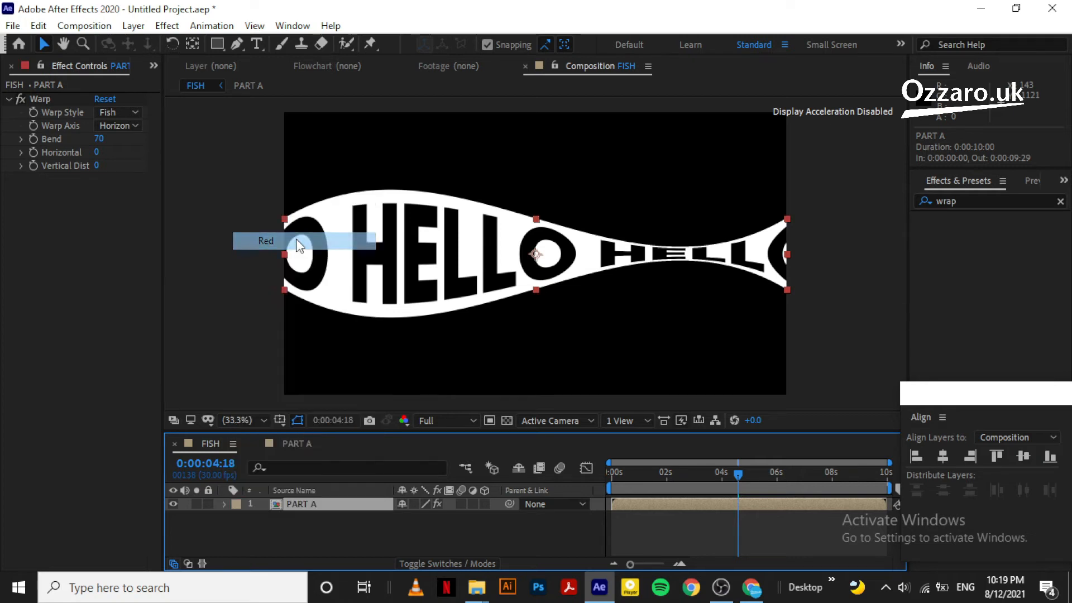
Duplicate PART A and label the copy Blue
click(267, 524)
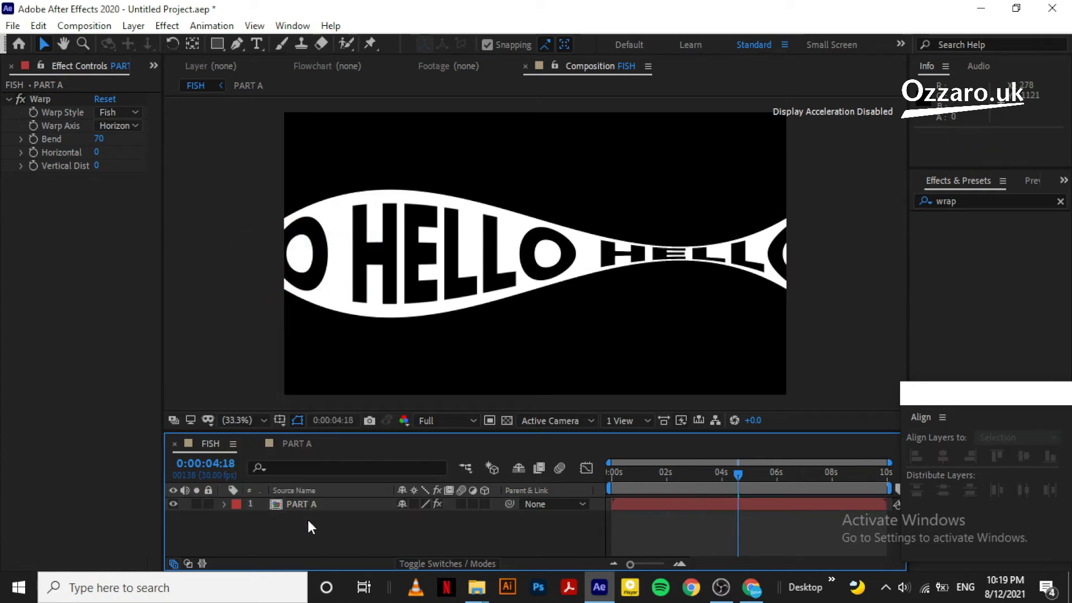
click(311, 505)
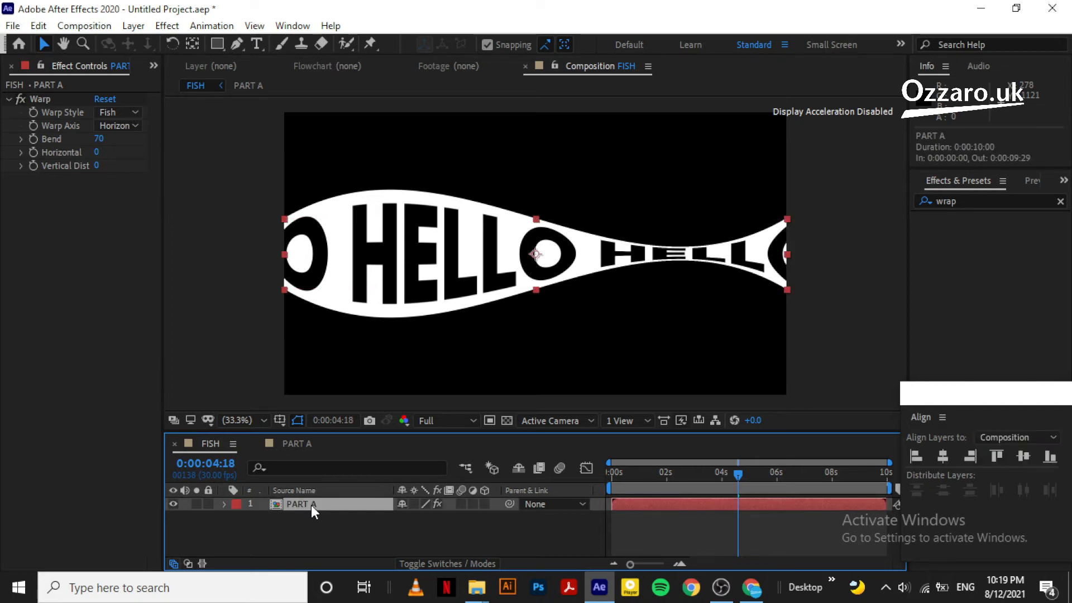
key(ctrl+d)
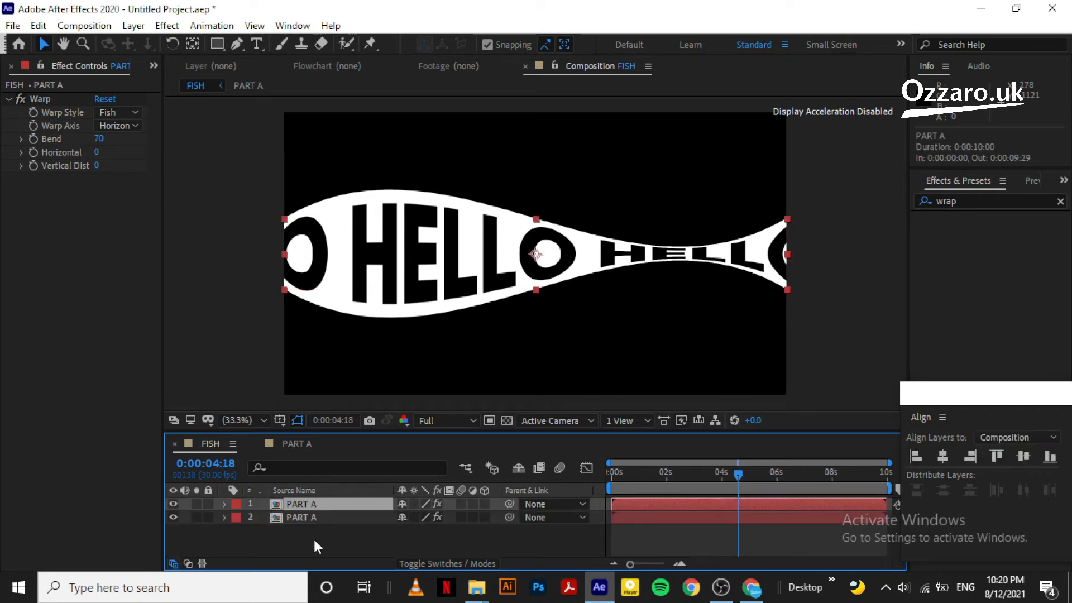
click(236, 504)
click(291, 363)
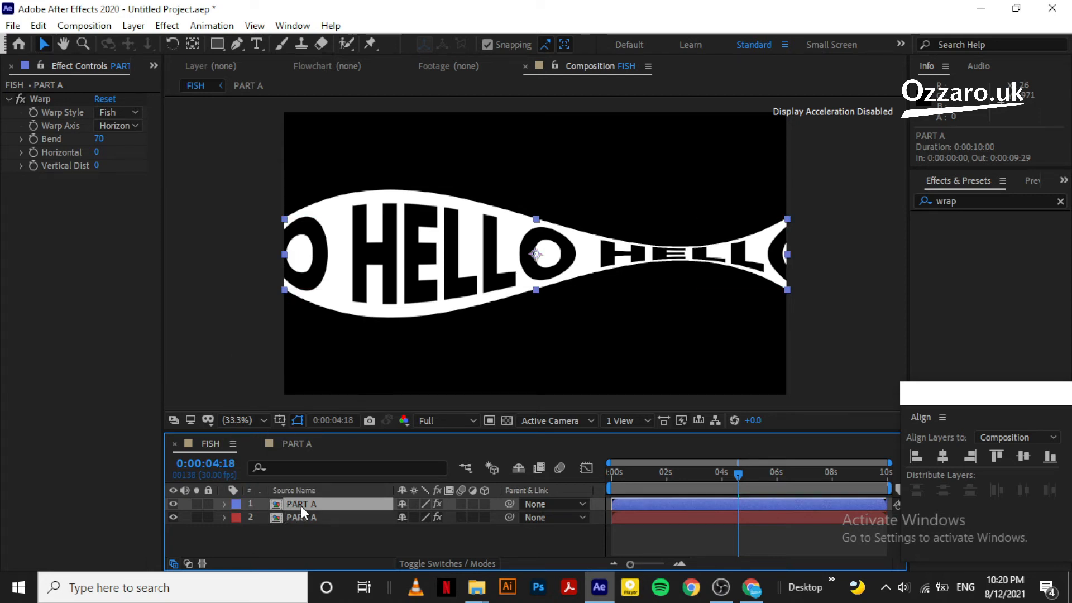
Switch the copy's Warp Style to Flag and move it down to 960, 801
click(125, 113)
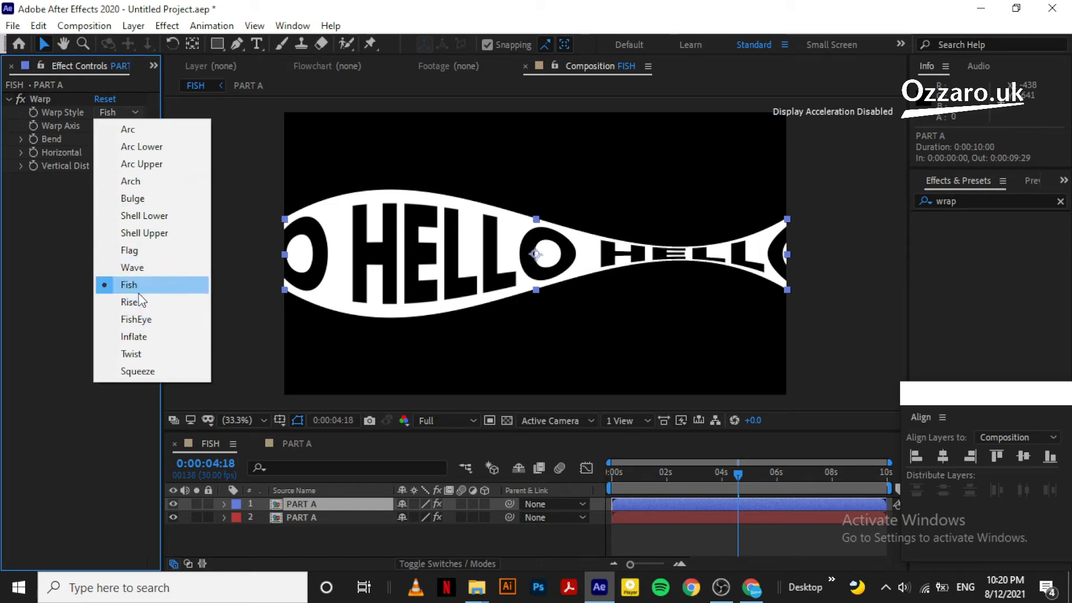
click(150, 268)
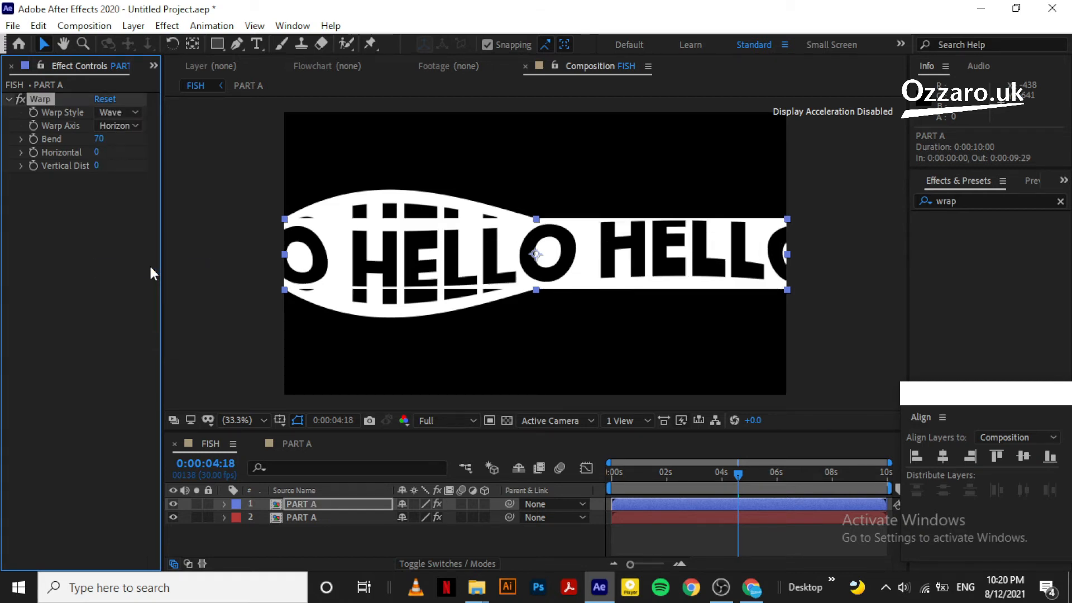
click(124, 111)
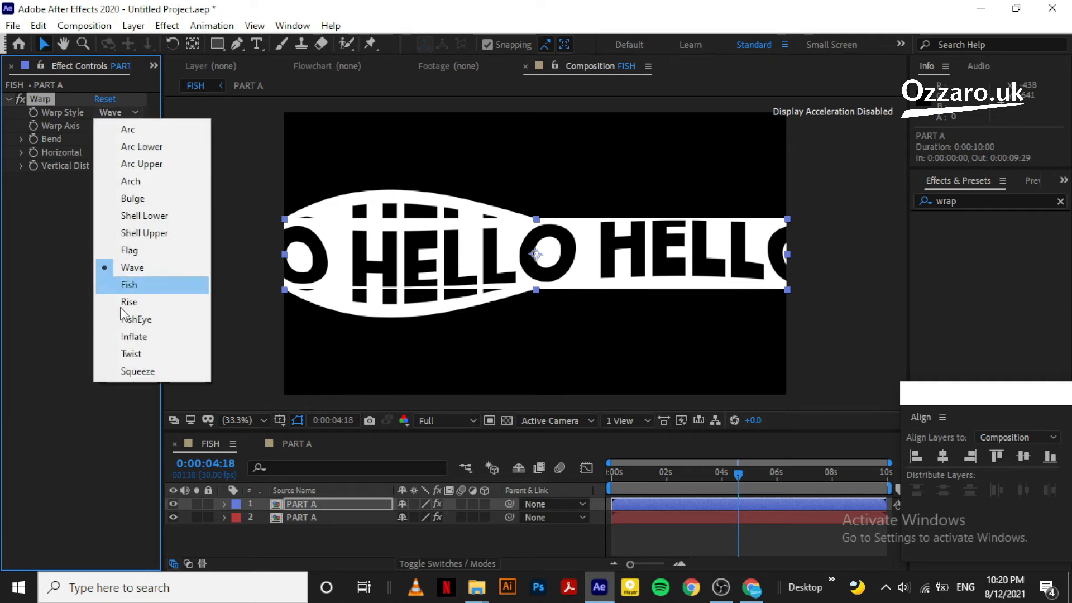
click(143, 250)
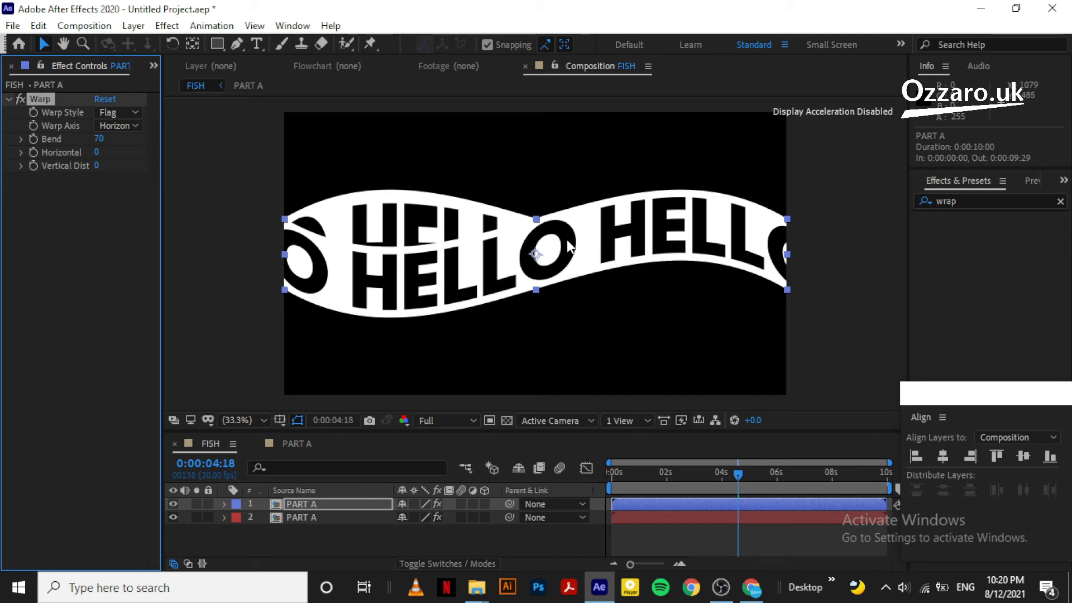
drag(567, 239, 566, 313)
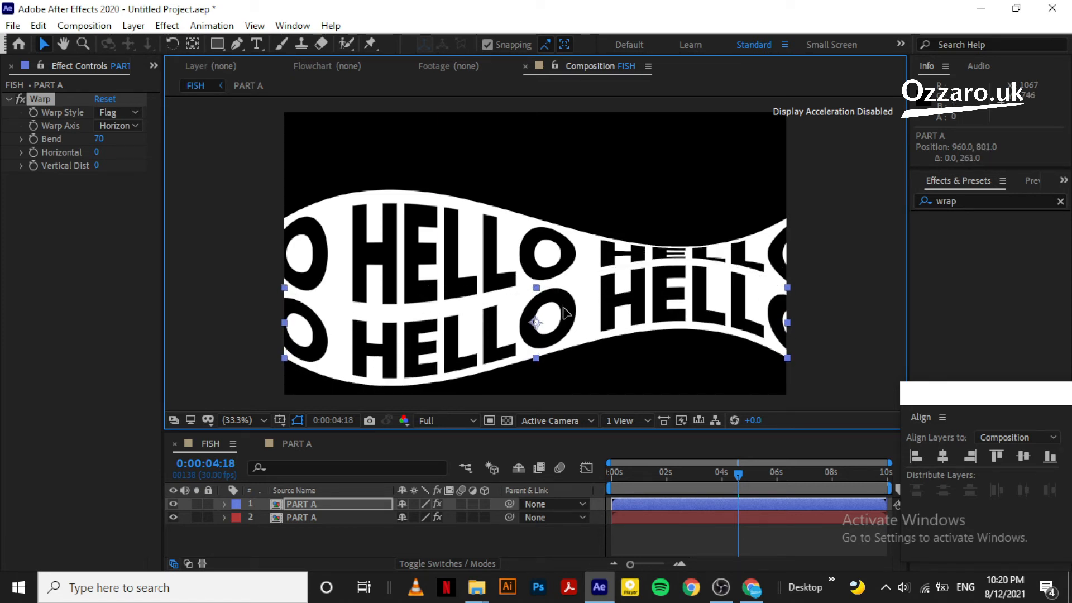
click(287, 528)
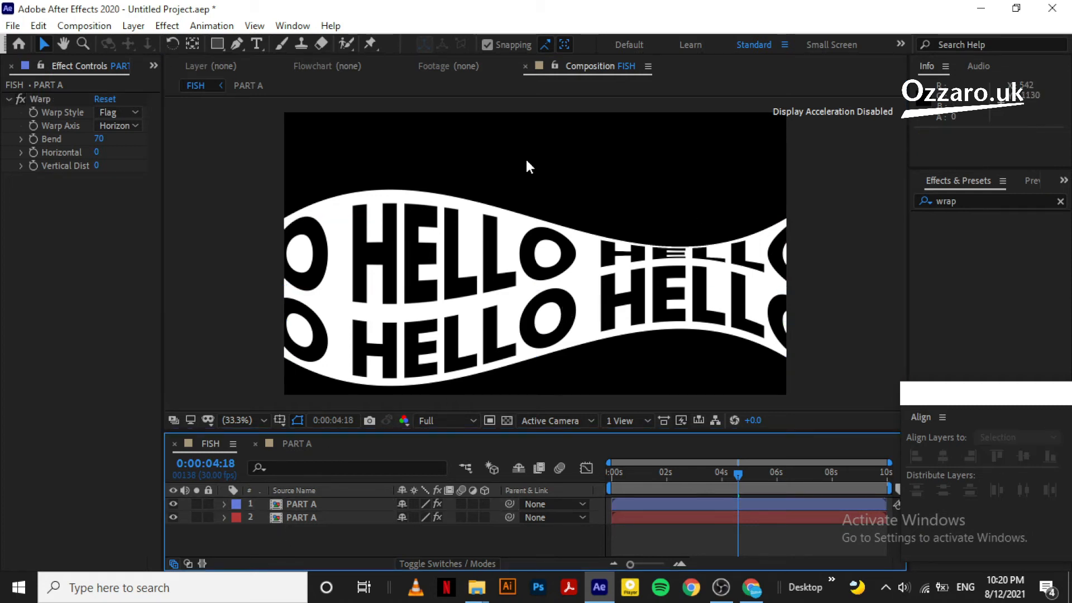
click(311, 503)
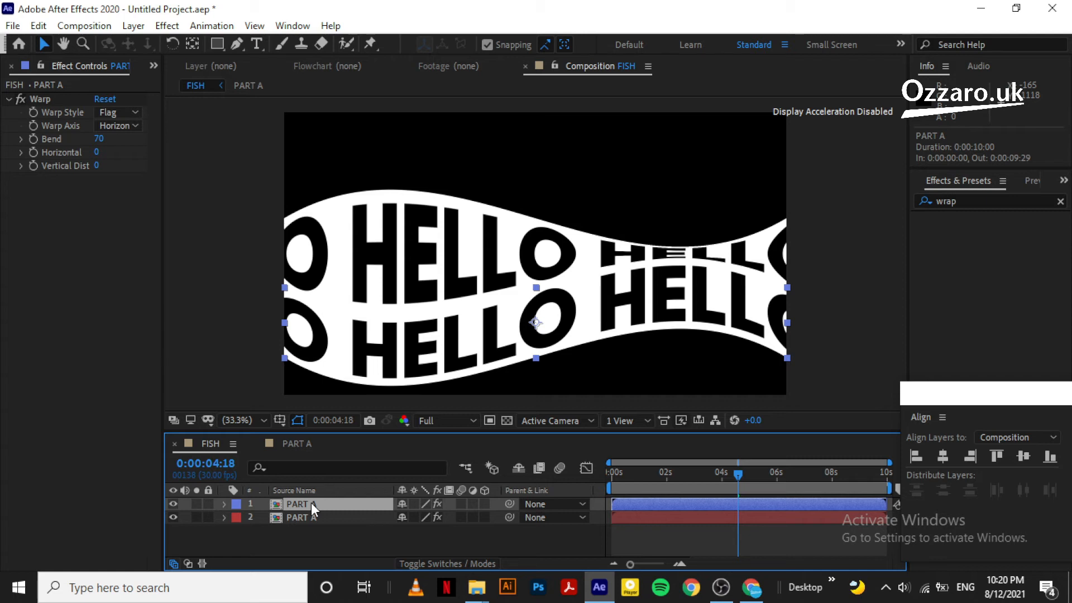
Duplicate the top band, set its Flag Bend to -70, and move it up to 960, 276
key(ctrl+d)
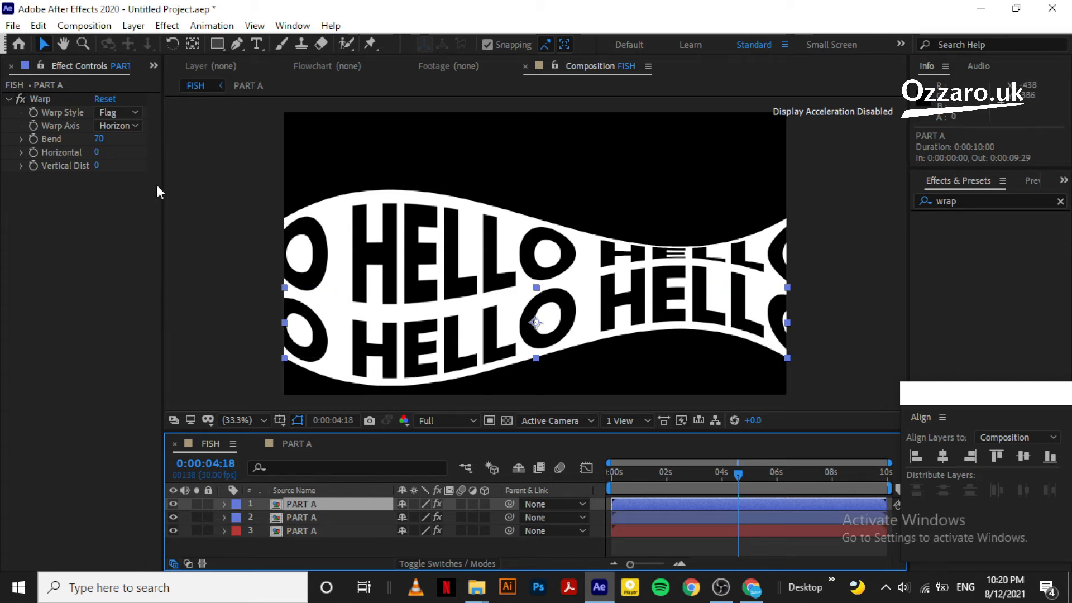
click(101, 140)
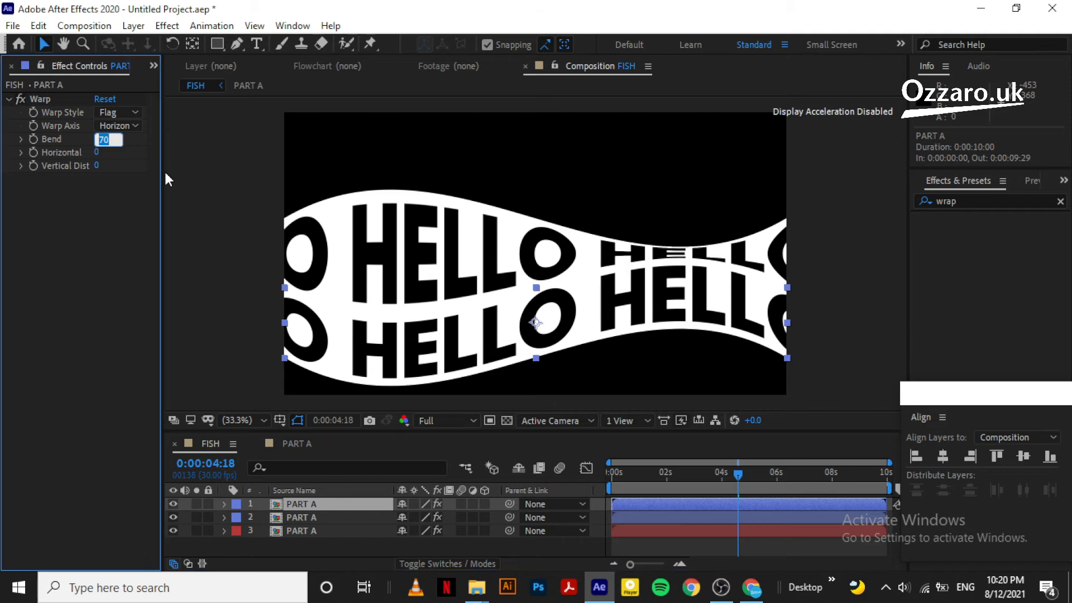
text(-70)
key(Return)
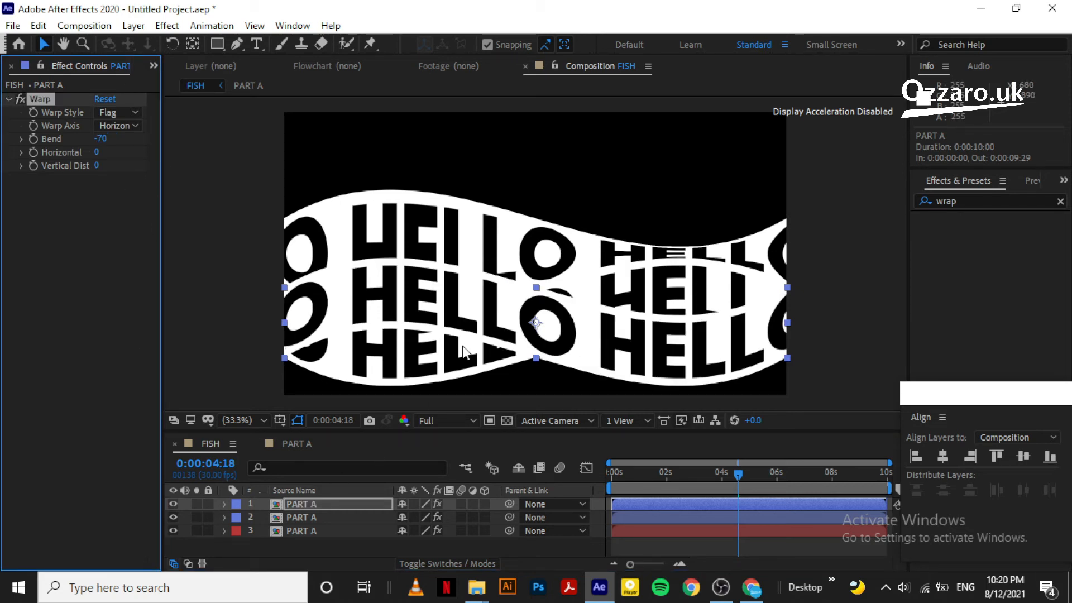
drag(462, 352, 488, 181)
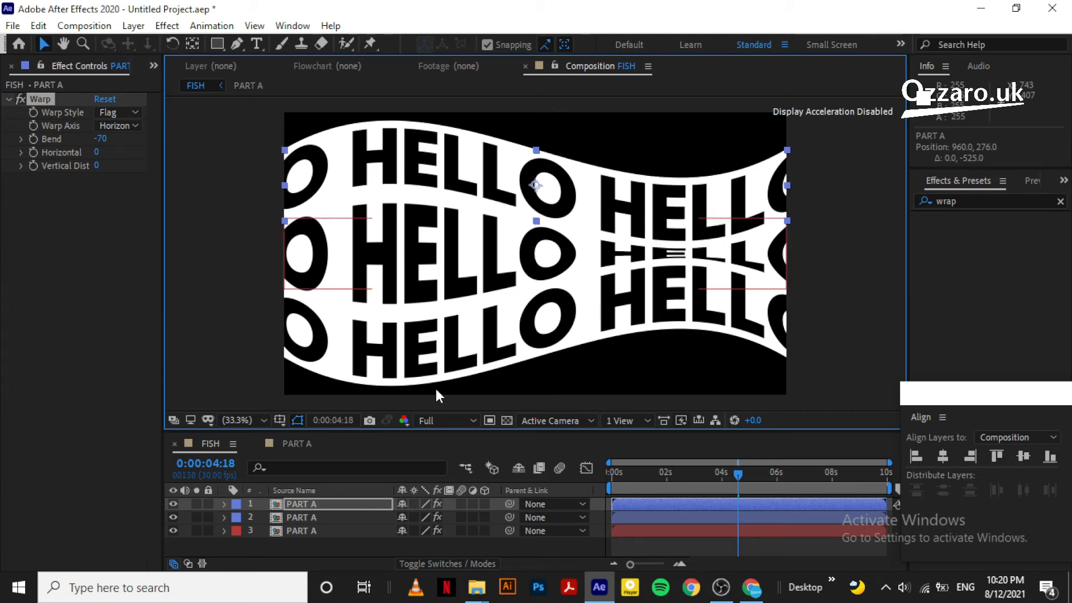
click(319, 539)
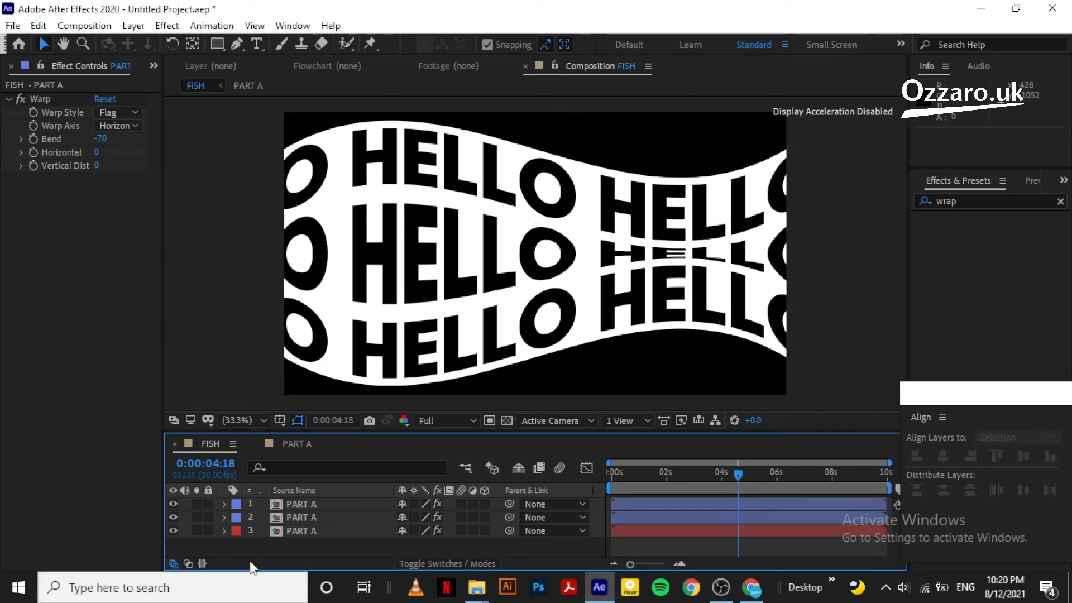
click(324, 530)
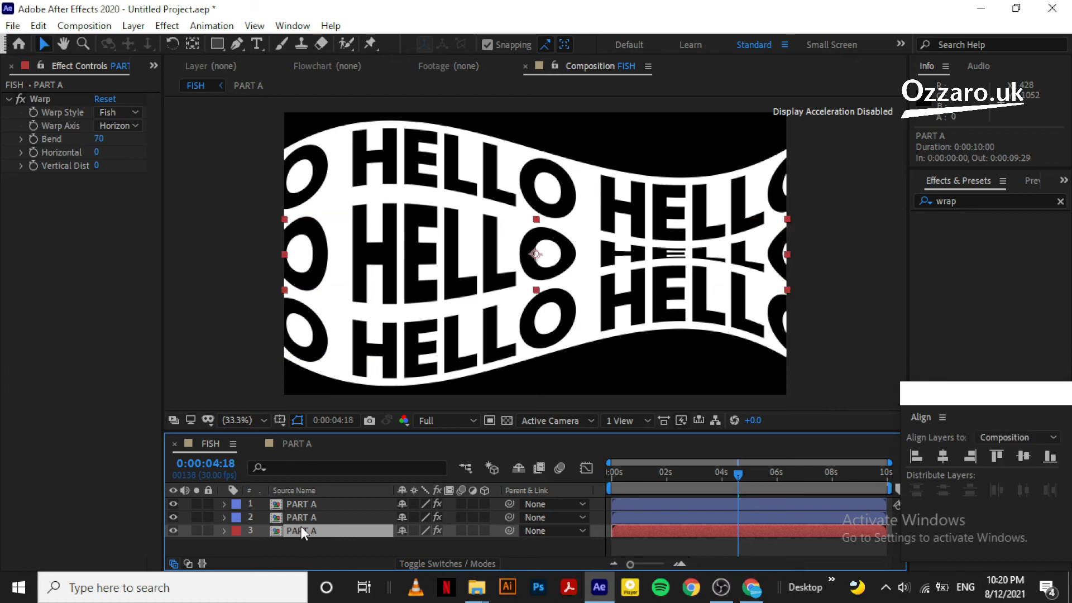
Duplicate the third Fish-warped HELLO layer and give the copy an Orange label
click(322, 542)
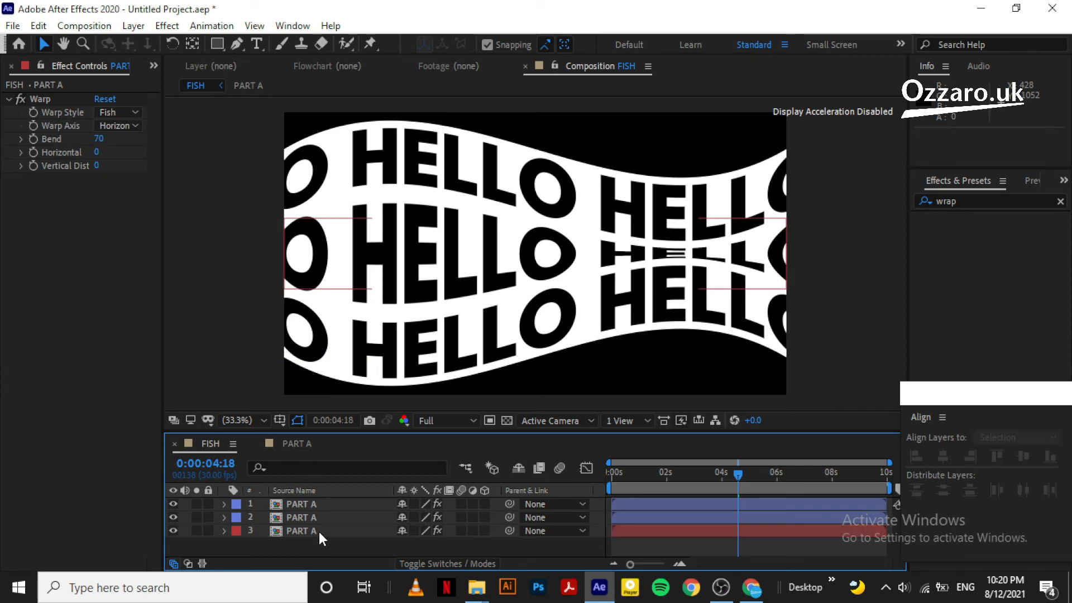
click(320, 531)
key(ctrl+d)
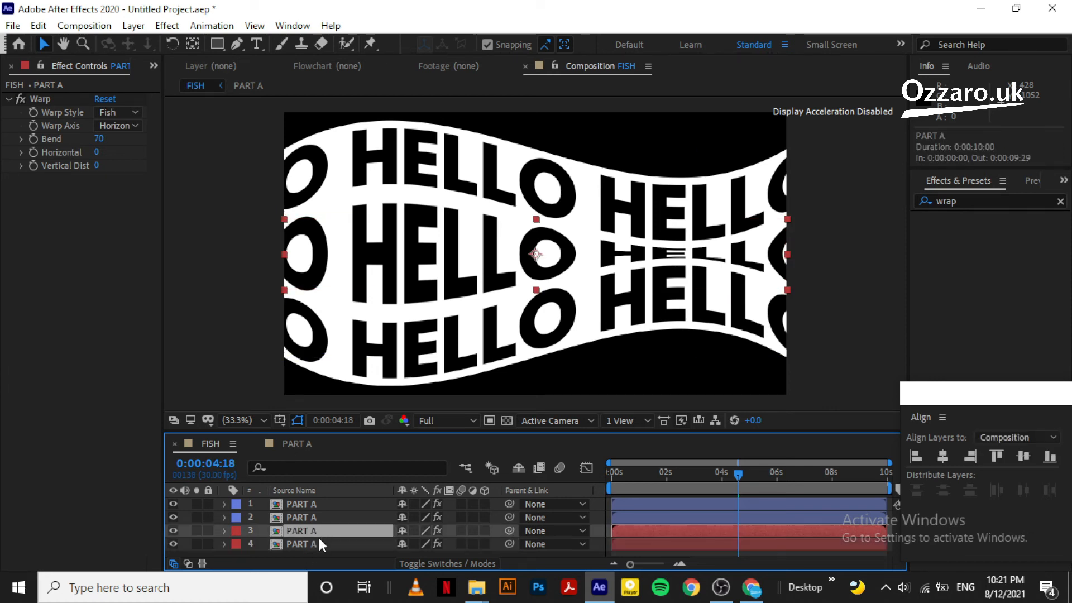
click(237, 530)
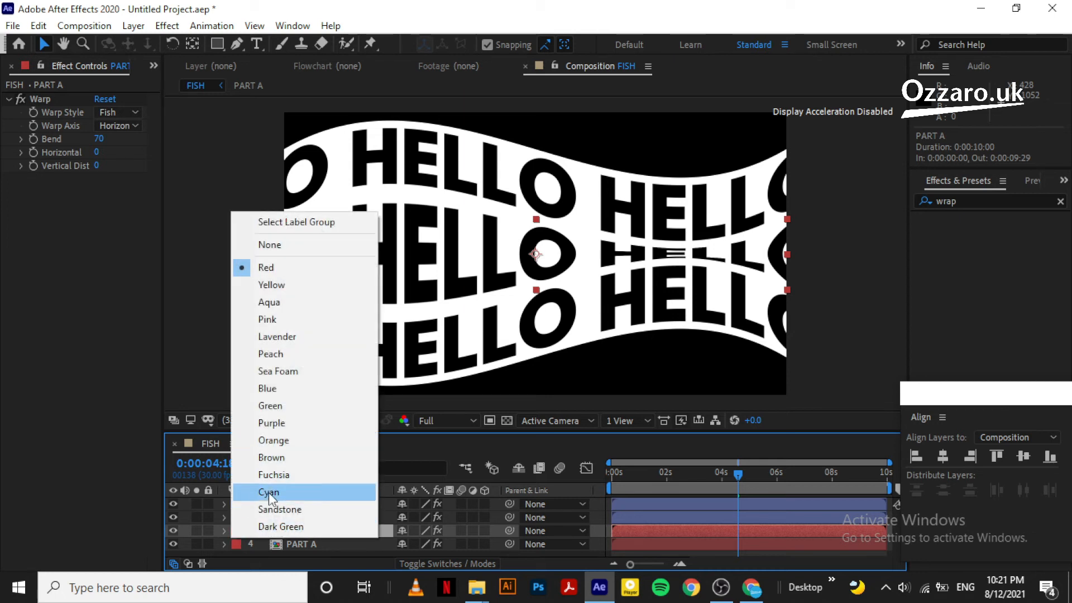
click(276, 440)
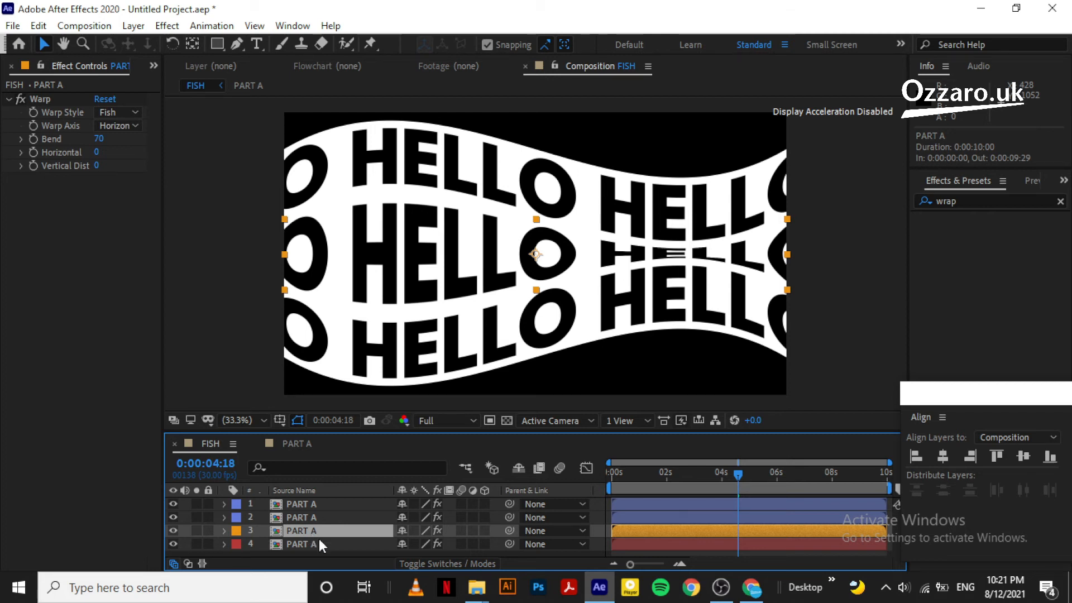
Set the copy's Bend to -70 and move it to the top at 960, 12
click(100, 139)
text(-)
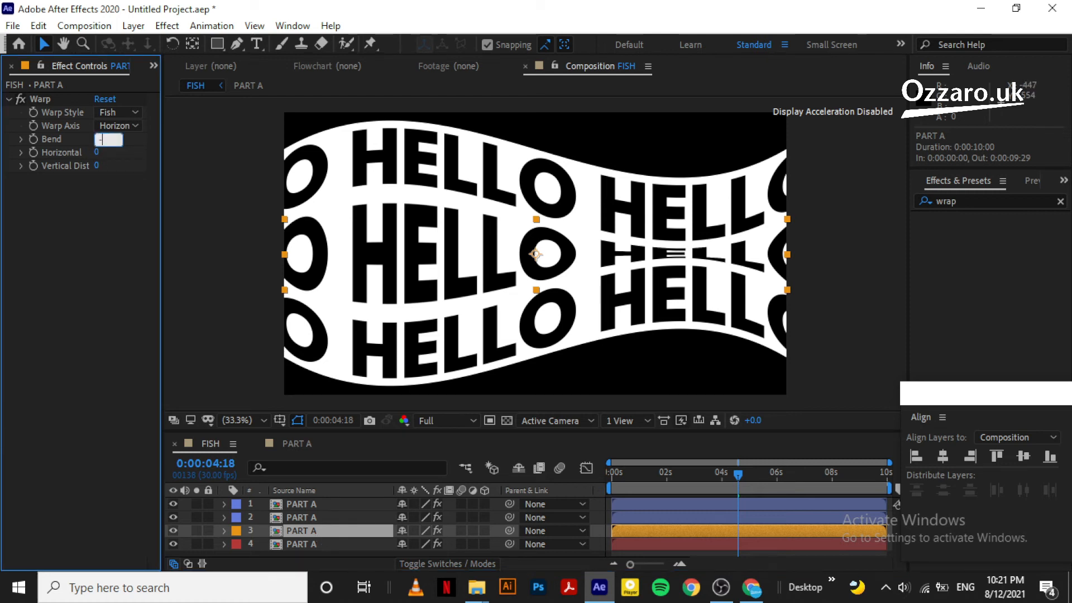
text(70)
click(133, 139)
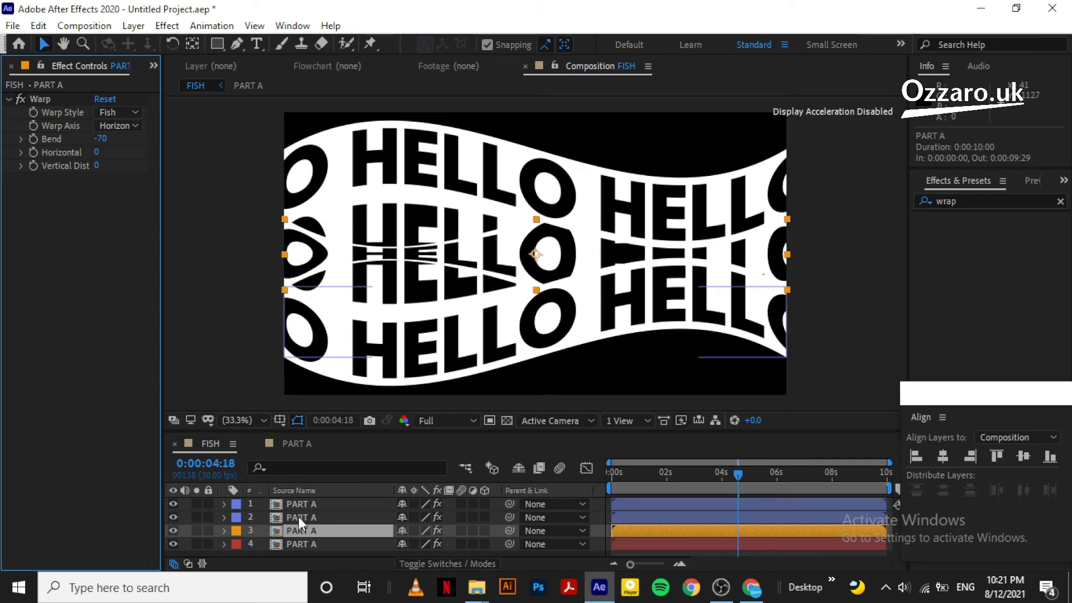
click(307, 531)
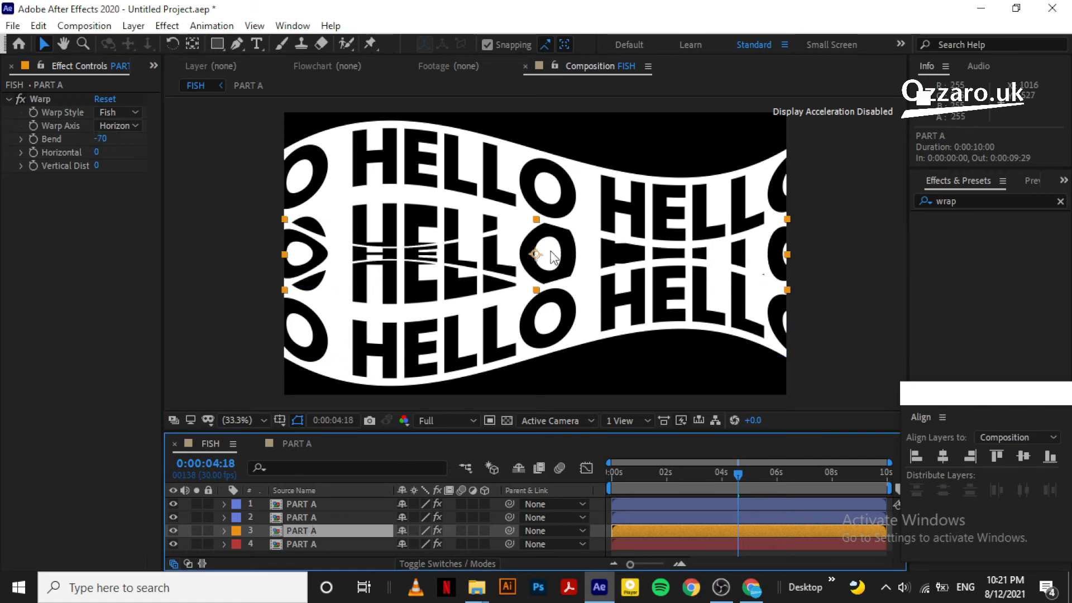
drag(553, 256, 547, 122)
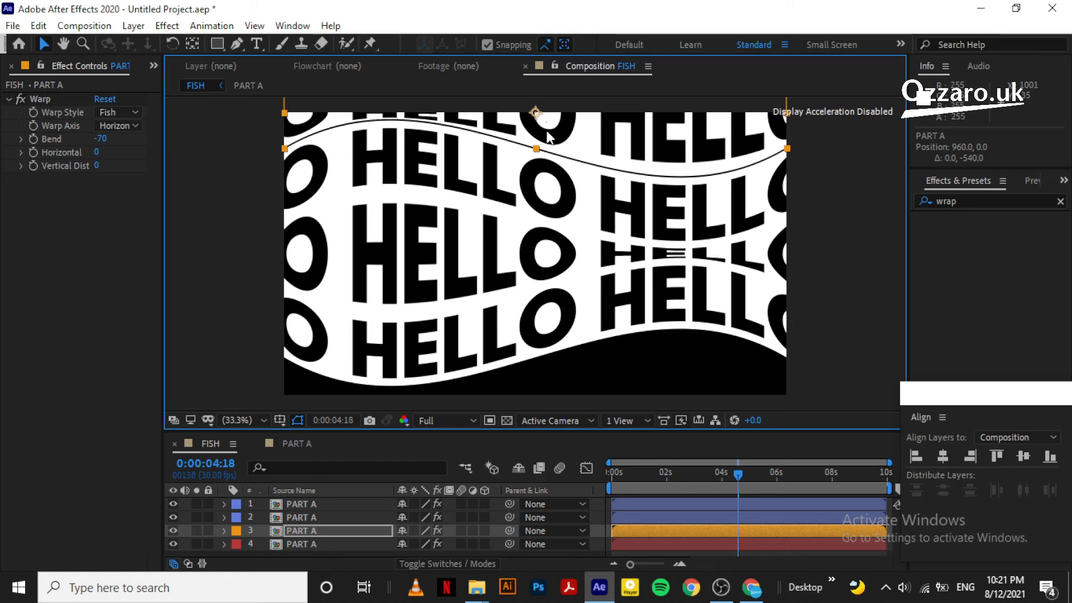
drag(549, 134, 551, 138)
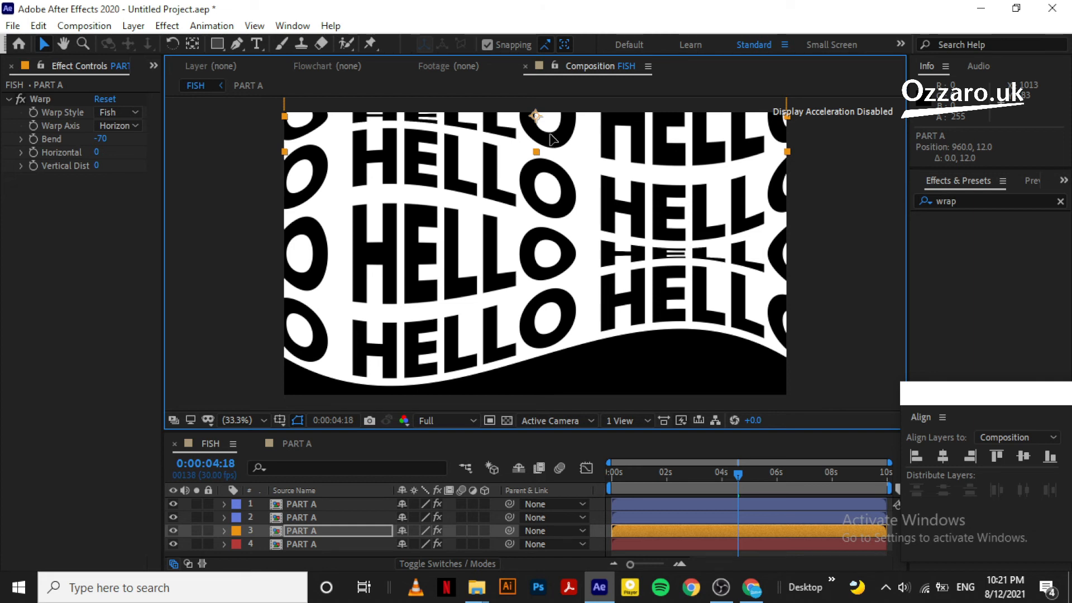
Duplicate the orange band, move the copy to the bottom at 960, 1065, and enlarge the layer list
click(305, 543)
click(314, 533)
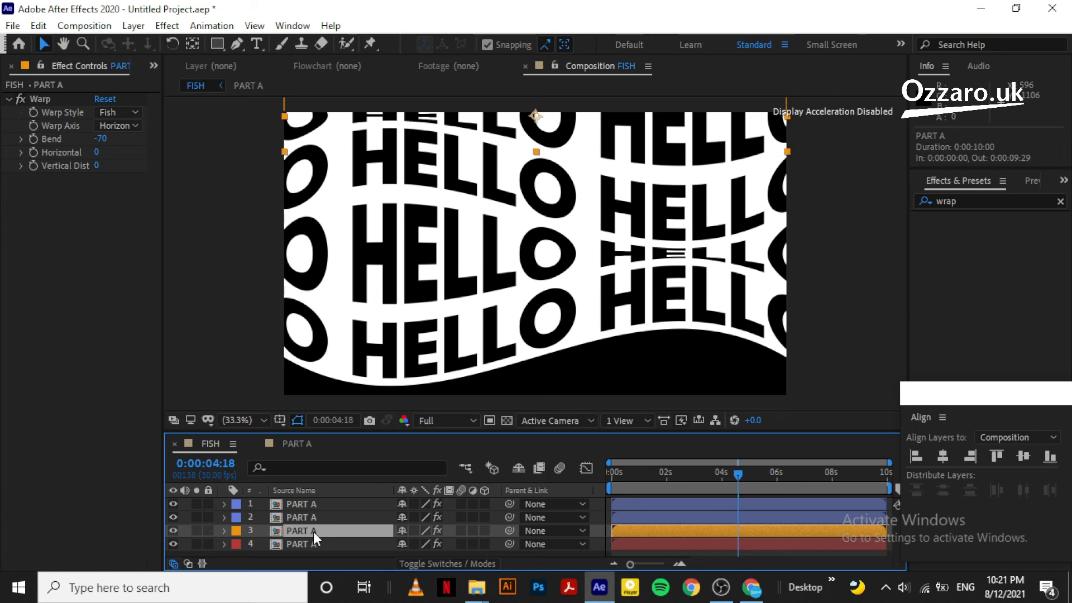
key(ctrl+d)
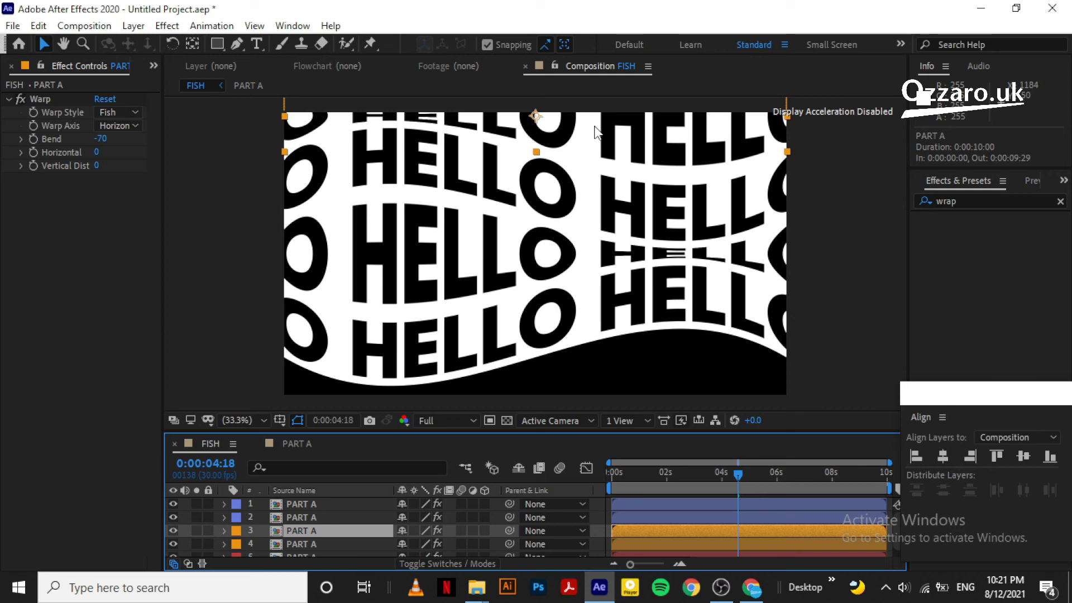
drag(596, 132, 570, 402)
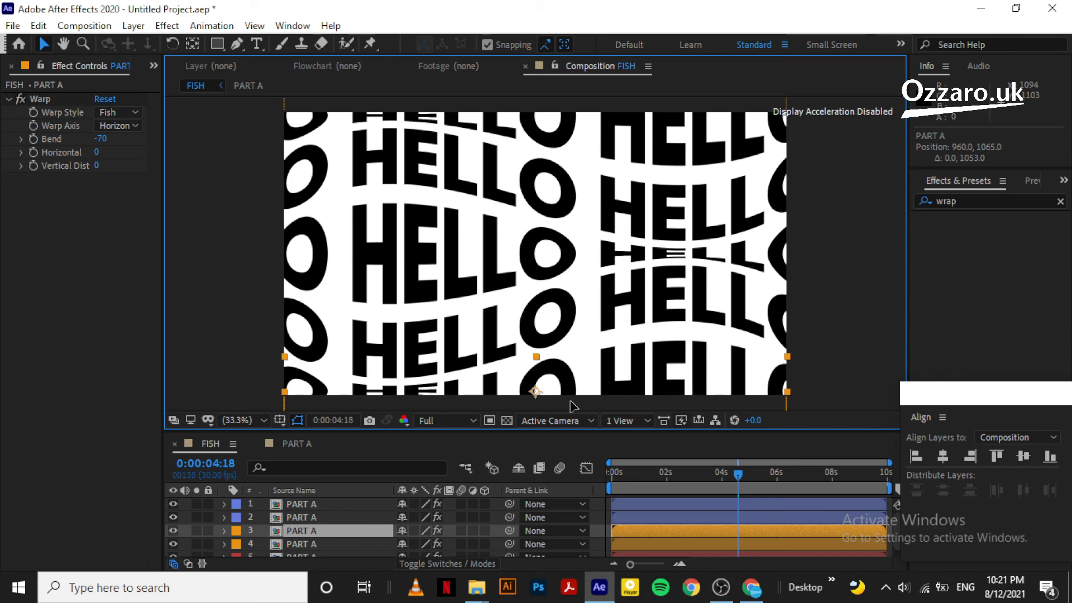
key(Return)
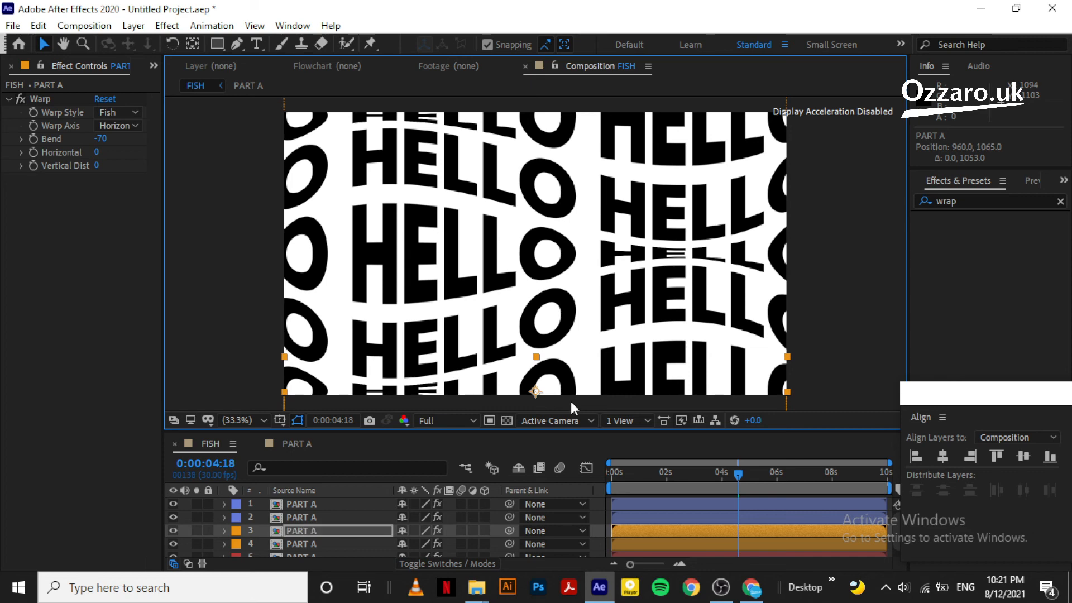
drag(395, 429, 398, 385)
click(341, 539)
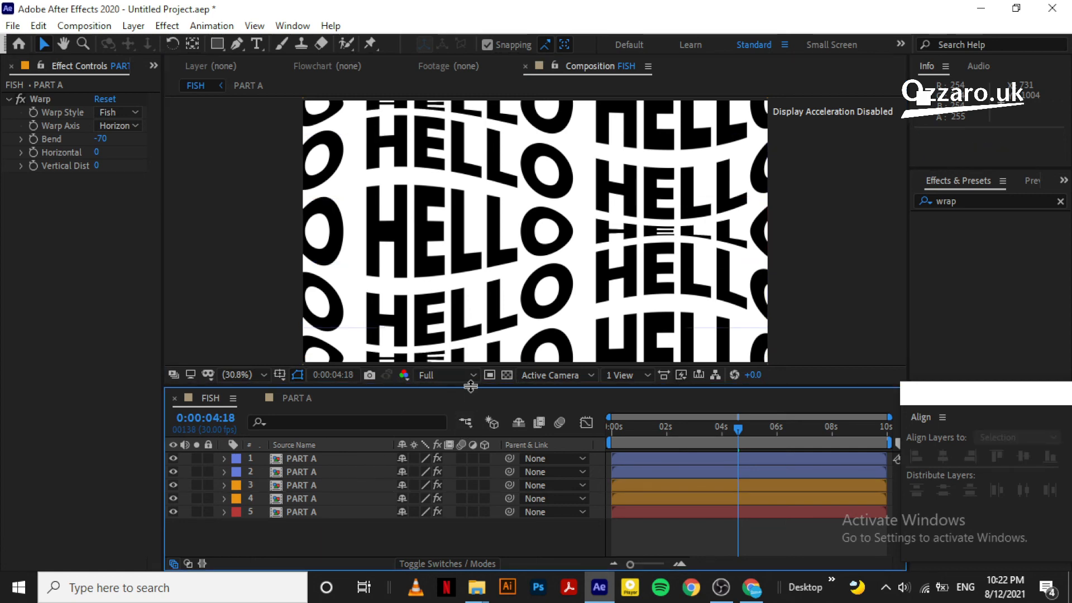
Play the FISH comp from the first frame, then replay it at Third resolution
drag(469, 393, 466, 463)
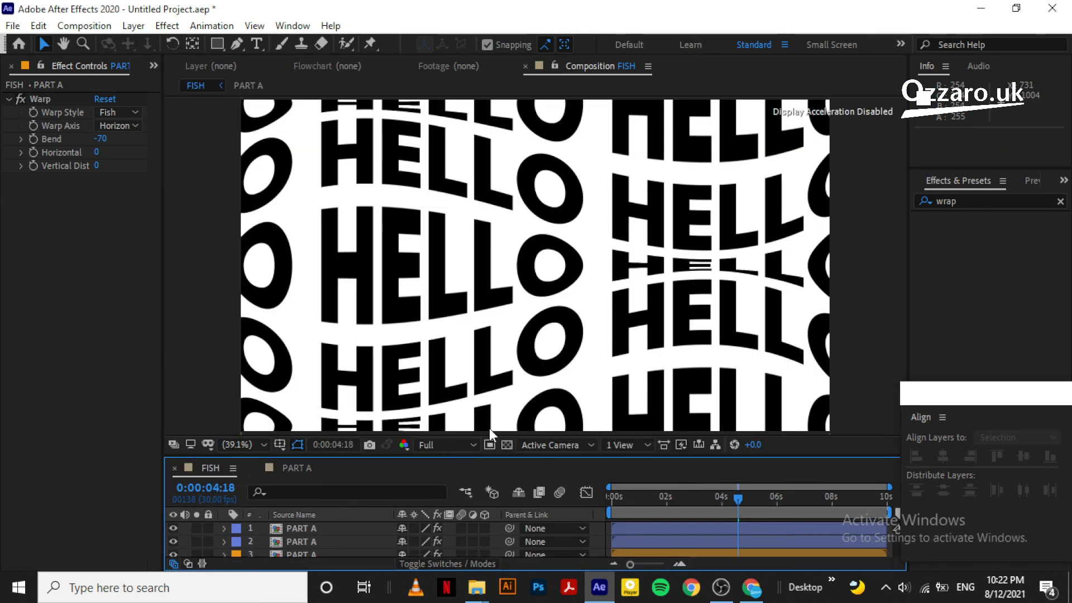
click(1032, 180)
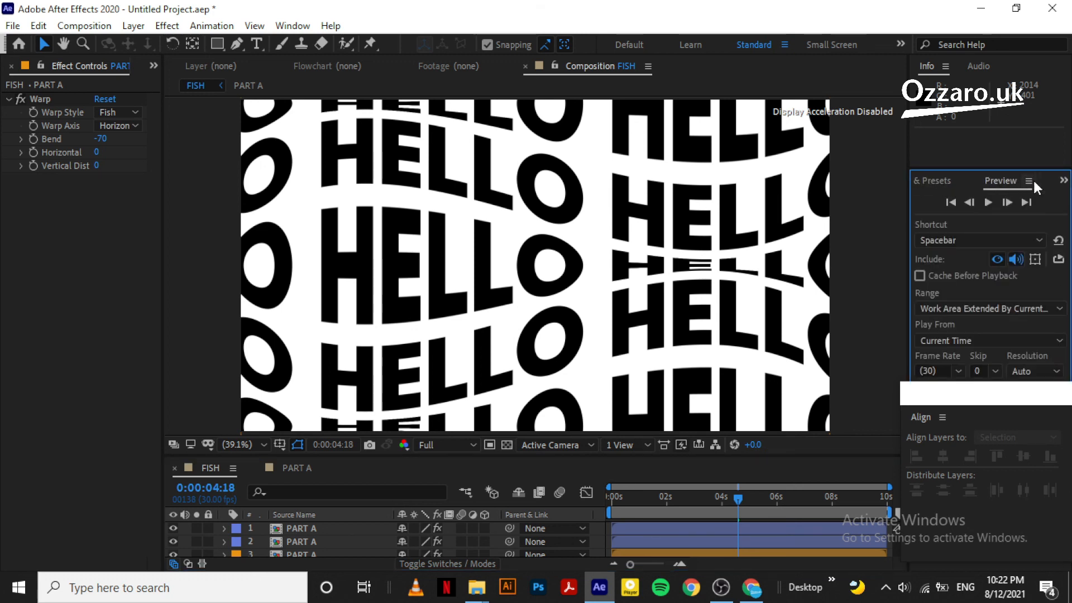
click(951, 201)
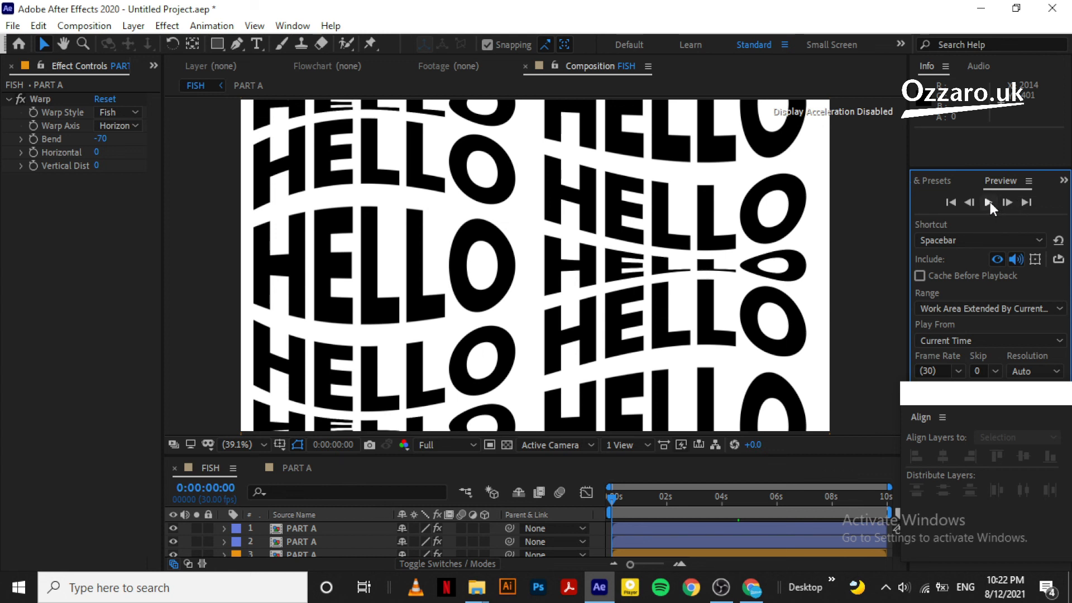
click(989, 202)
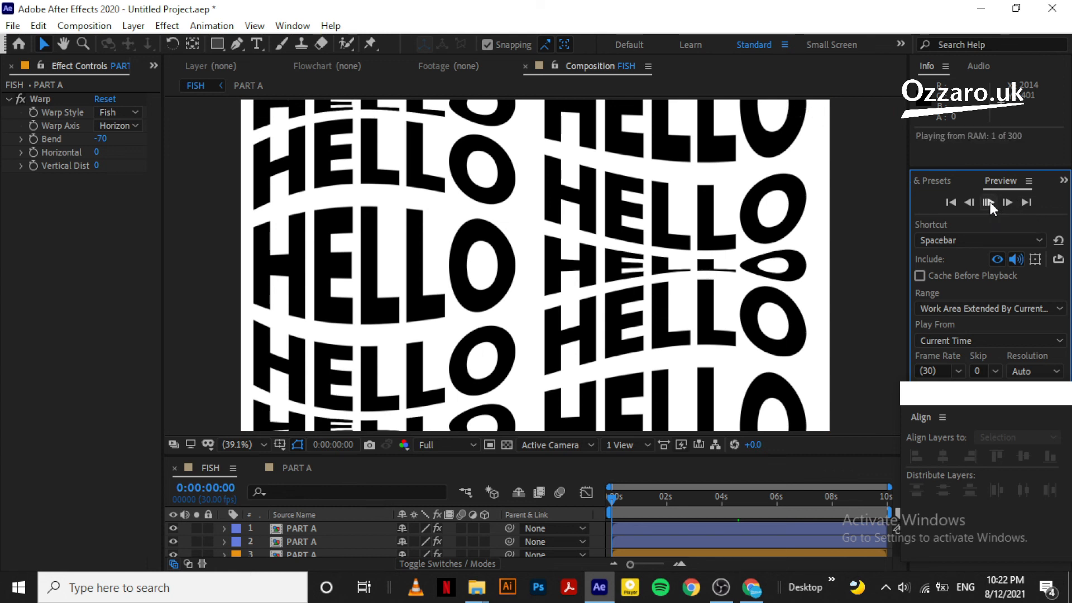
click(433, 444)
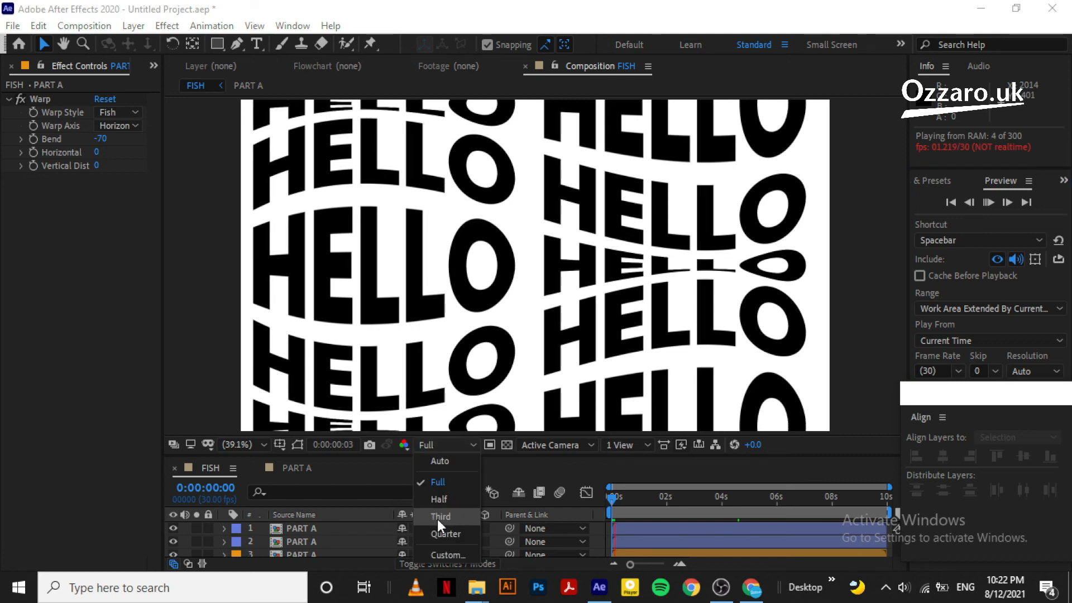
click(440, 516)
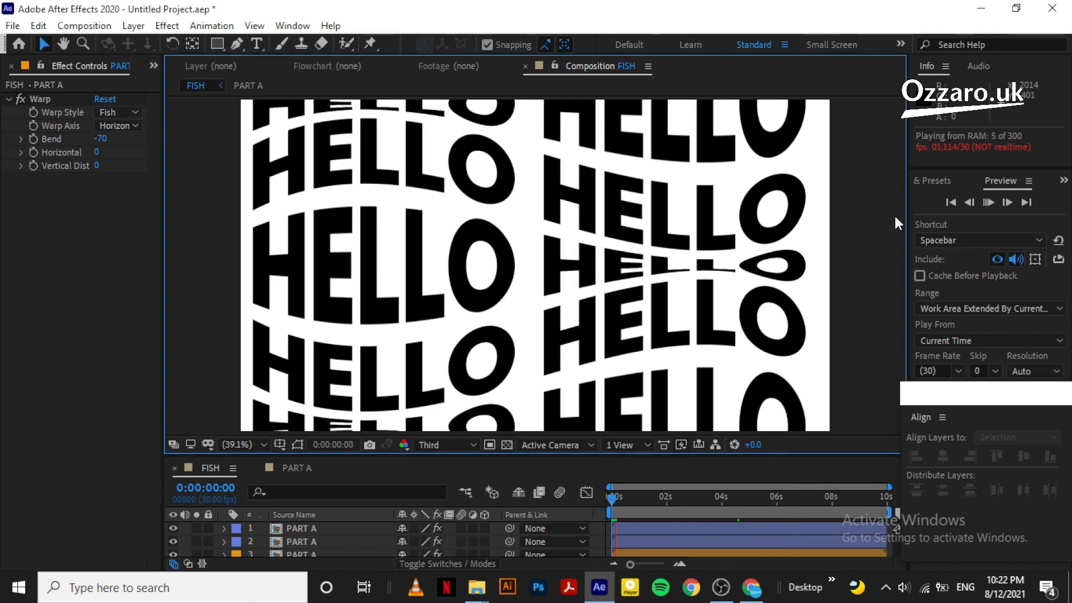
key(space)
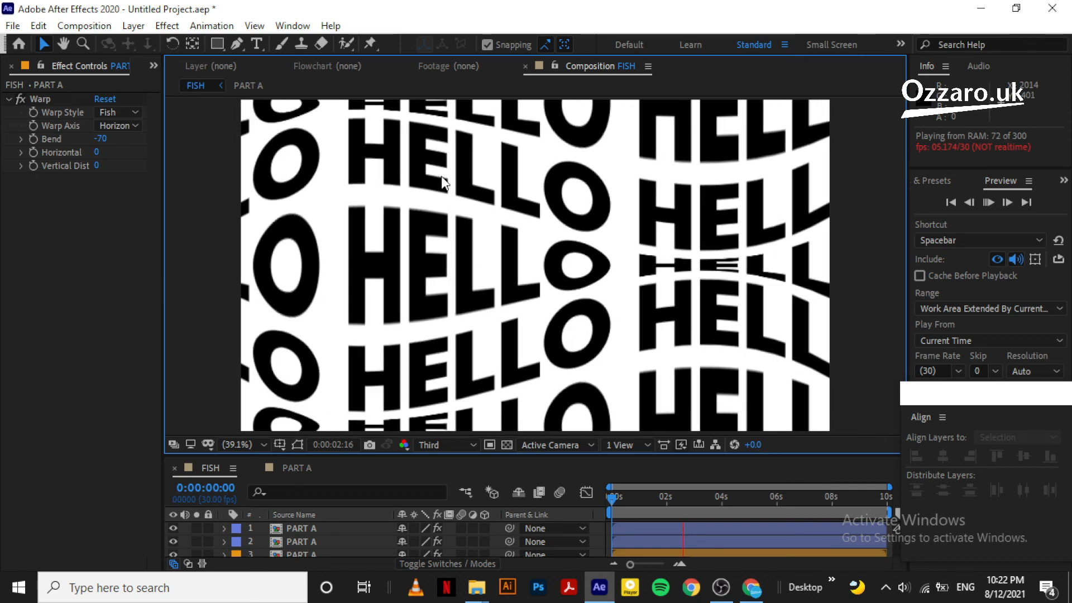
Restore Full preview resolution and play the HELLO loop again
click(462, 448)
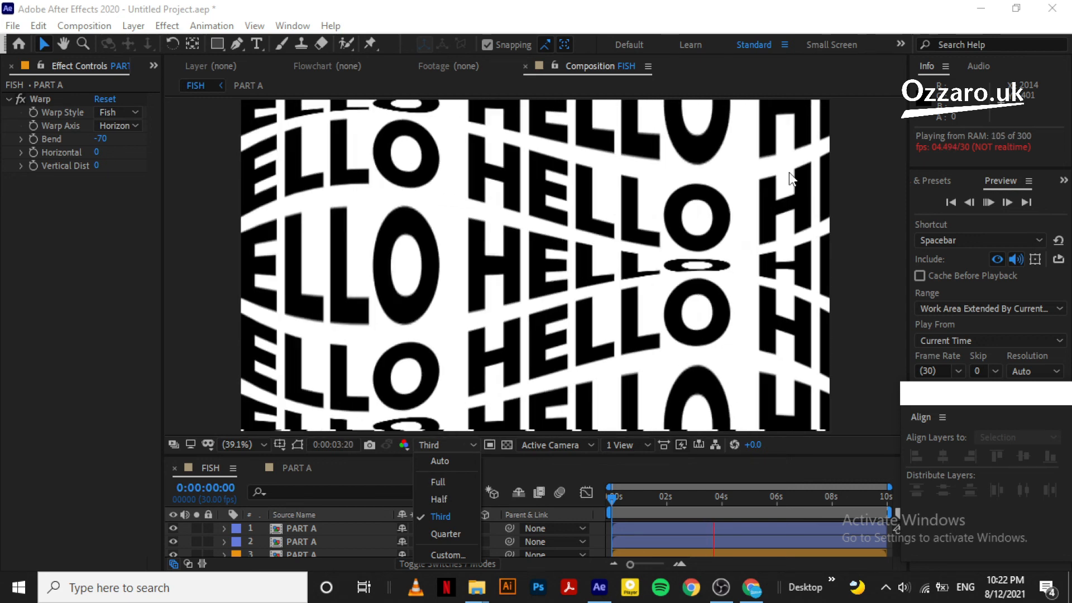
click(441, 481)
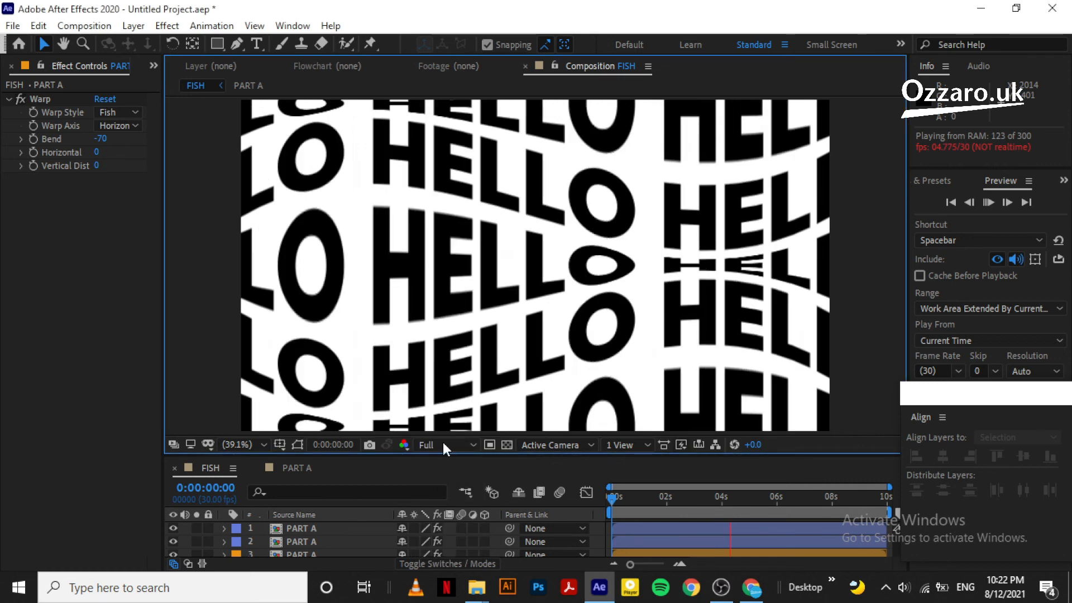
key(space)
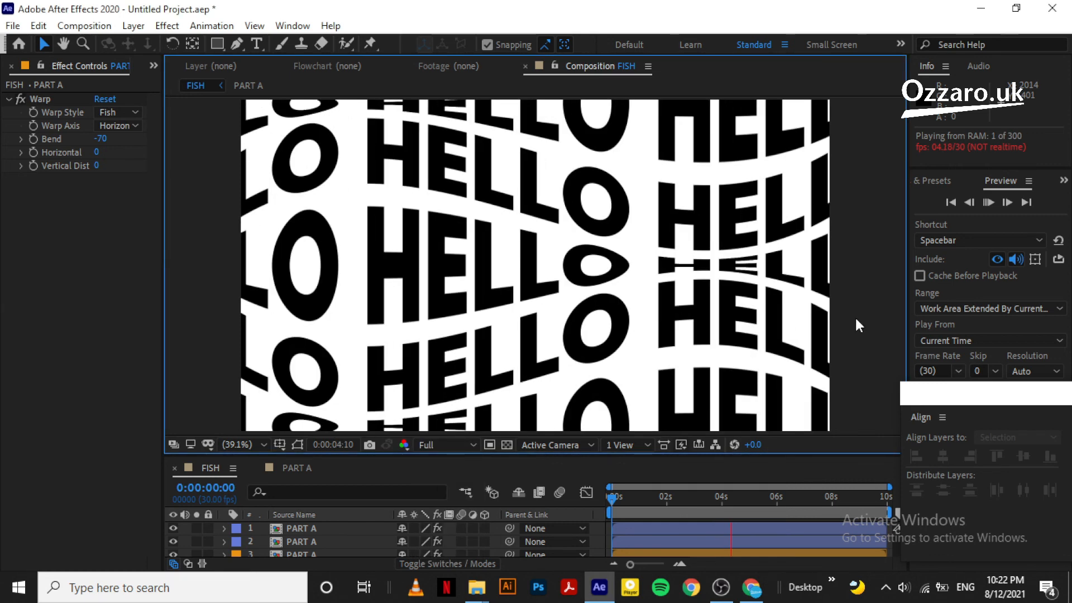